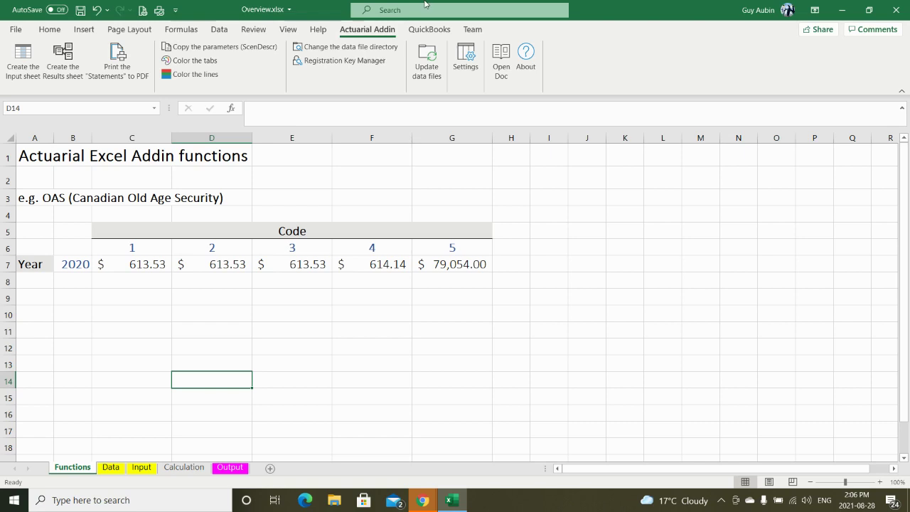
Check the actuarial add-in's version information and read the OAS function page in its documentation.
{"action": "left_click", "coordinate": [524, 62]}
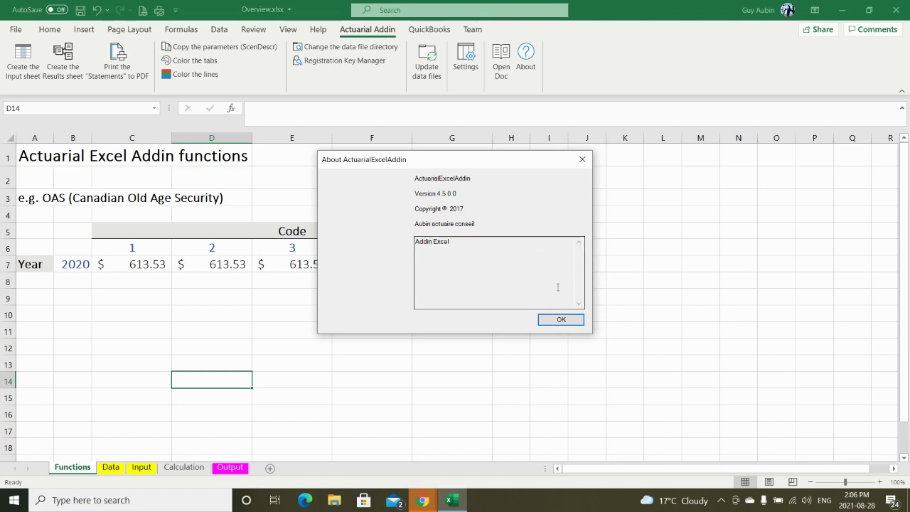
{"action": "left_click", "coordinate": [565, 319]}
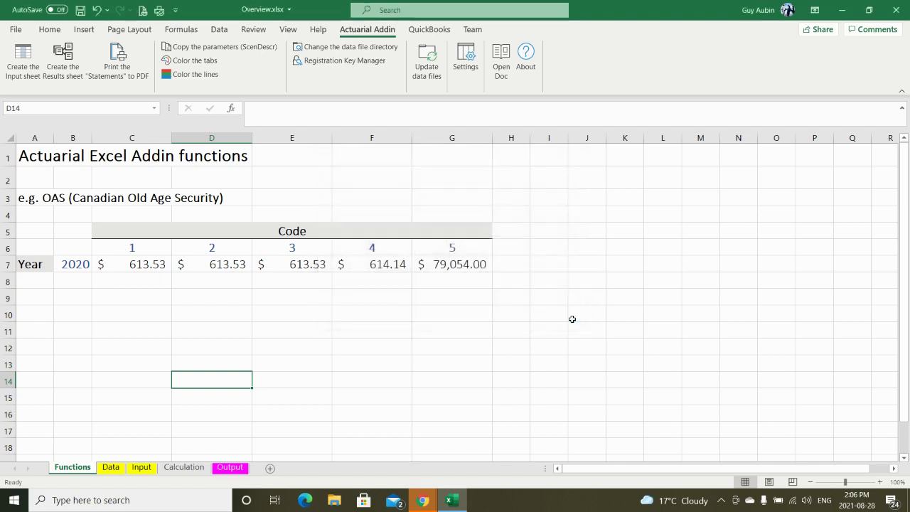
{"action": "left_click", "coordinate": [501, 66]}
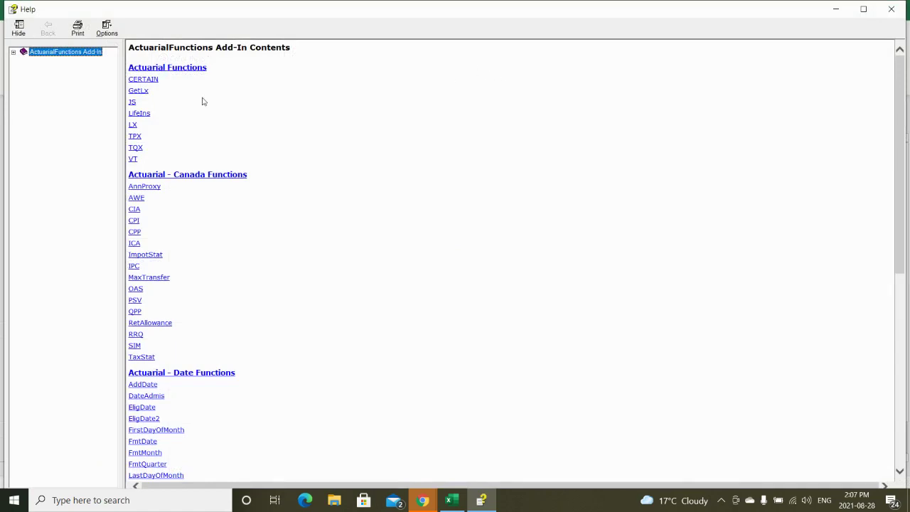
{"action": "scroll", "coordinate": [306, 117], "scroll_direction": "down", "scroll_amount": 10}
{"action": "scroll", "coordinate": [313, 127], "scroll_direction": "up", "scroll_amount": 10}
{"action": "left_click", "coordinate": [135, 289]}
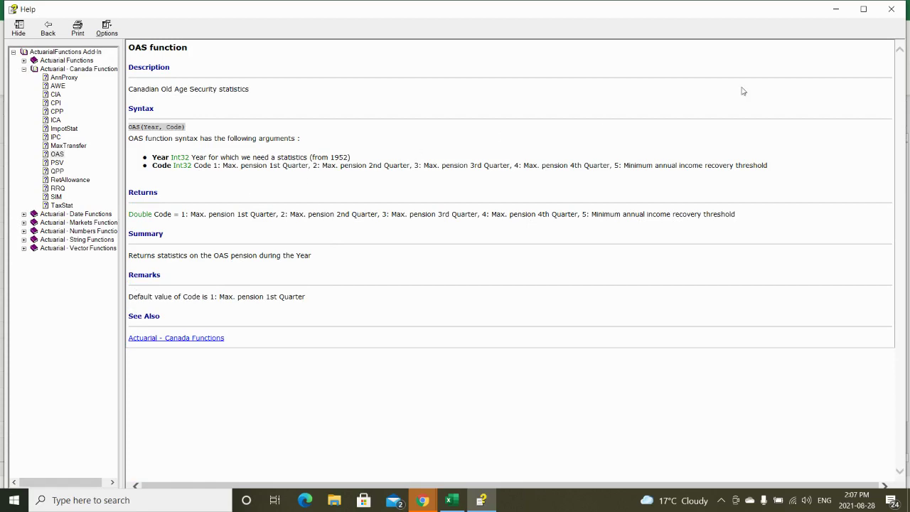
{"action": "left_click", "coordinate": [893, 10]}
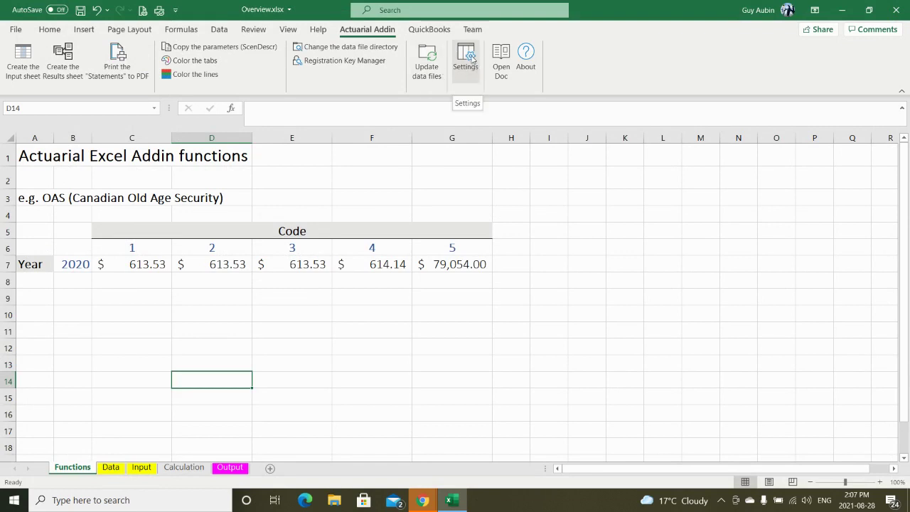
Compare the local and remote versions of the add-in's data files, mark AubinStat, and close without updating.
{"action": "left_click", "coordinate": [427, 73]}
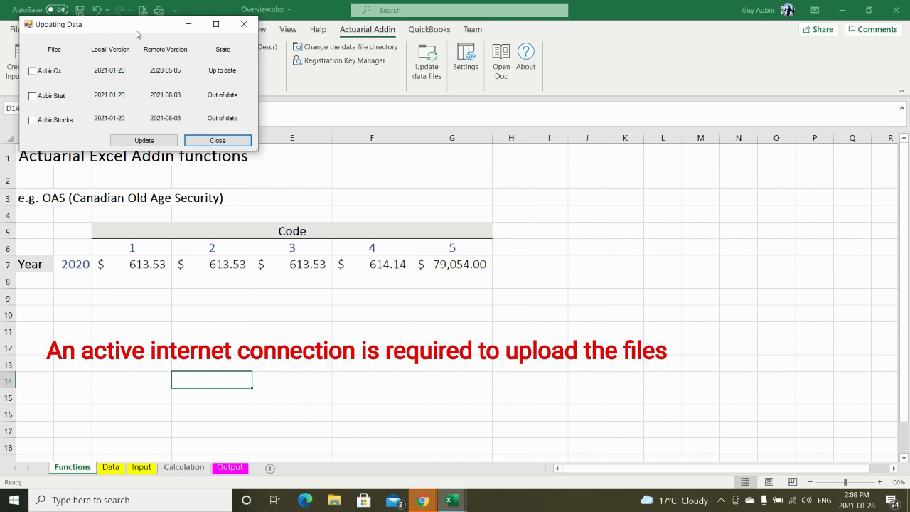
{"action": "left_click_drag", "start_coordinate": [138, 29], "coordinate": [623, 167]}
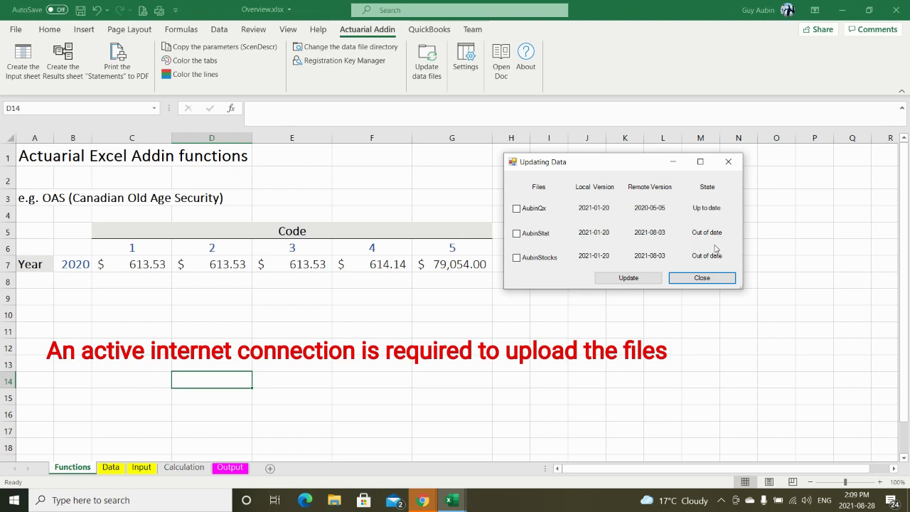
{"action": "left_click", "coordinate": [516, 233]}
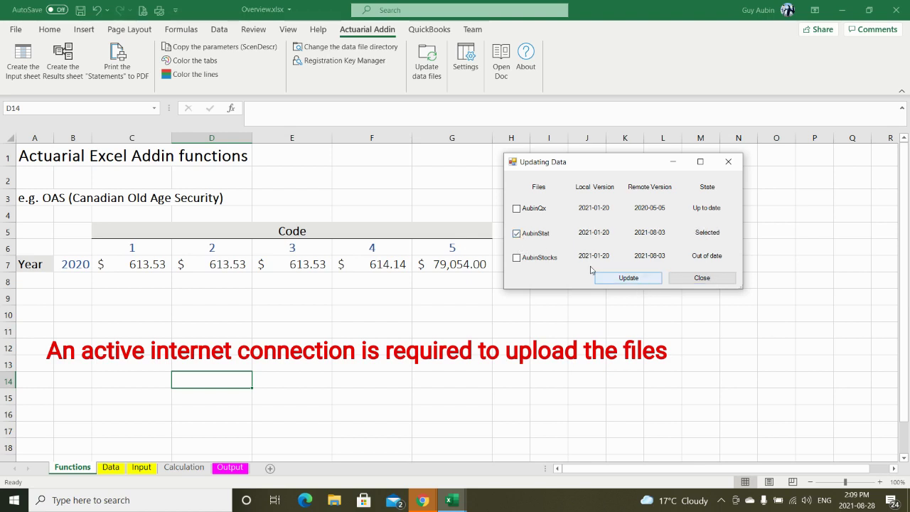
{"action": "left_click", "coordinate": [517, 257]}
{"action": "left_click", "coordinate": [517, 258]}
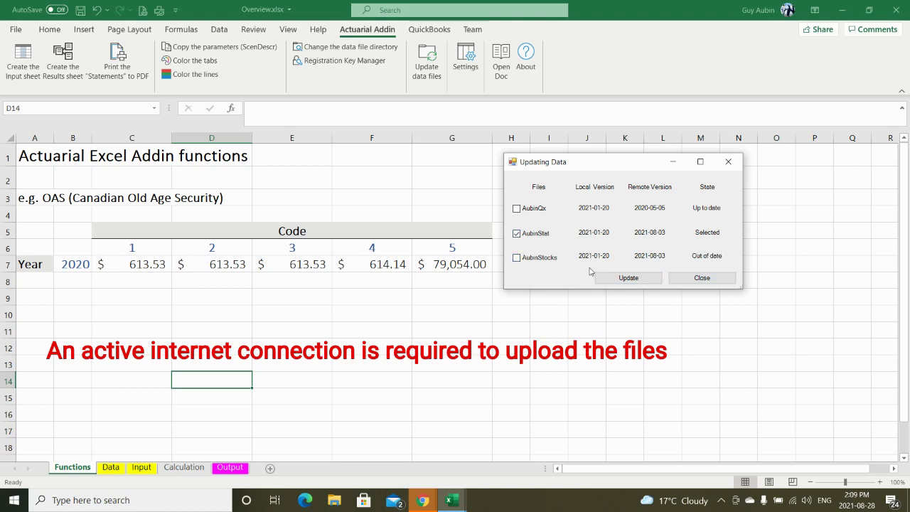
{"action": "left_click", "coordinate": [694, 278]}
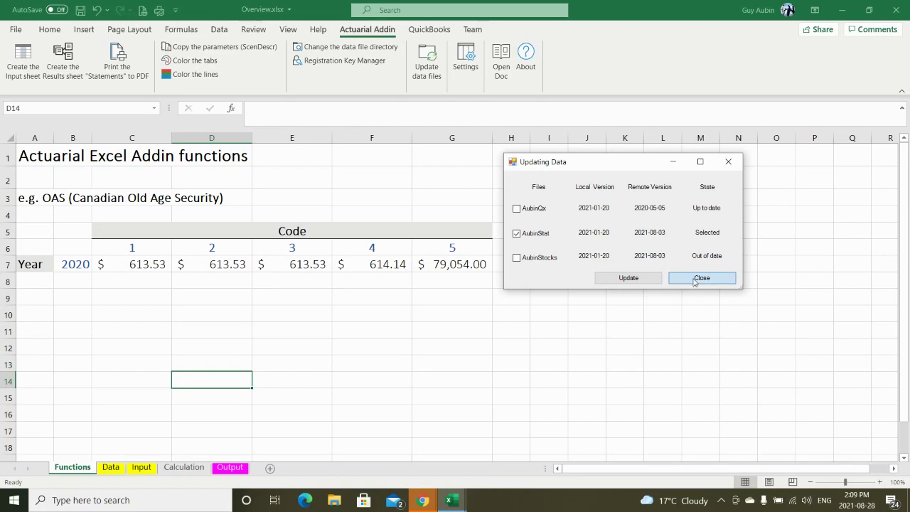
Browse the folders available for the add-in's data file directory and cancel without changing it.
{"action": "left_click", "coordinate": [344, 48]}
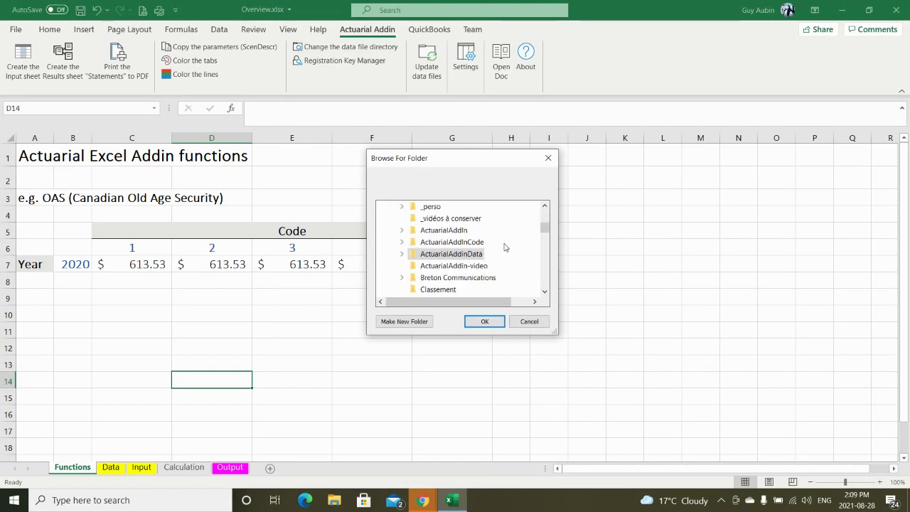
{"action": "scroll", "coordinate": [511, 245], "scroll_direction": "down", "scroll_amount": 1}
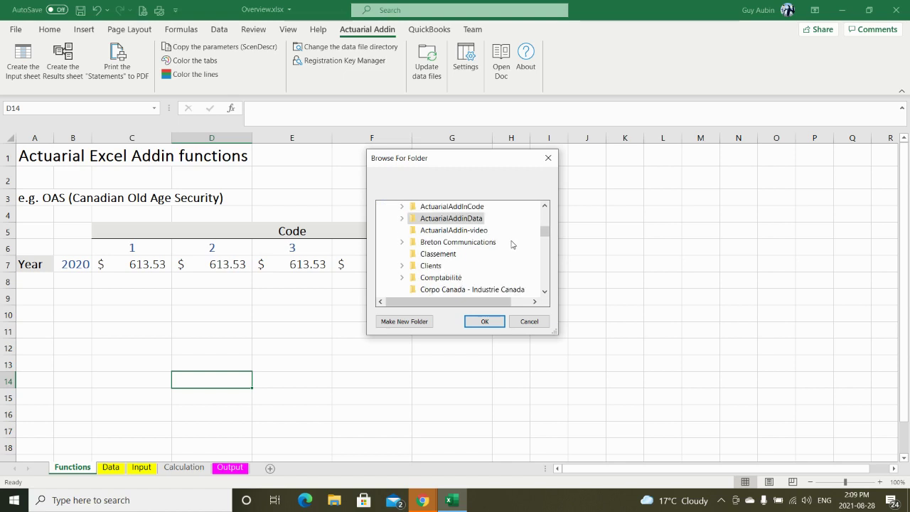
{"action": "scroll", "coordinate": [512, 244], "scroll_direction": "down", "scroll_amount": 1}
{"action": "scroll", "coordinate": [512, 246], "scroll_direction": "up", "scroll_amount": 1}
{"action": "scroll", "coordinate": [512, 244], "scroll_direction": "up", "scroll_amount": 2}
{"action": "scroll", "coordinate": [508, 248], "scroll_direction": "down", "scroll_amount": 1}
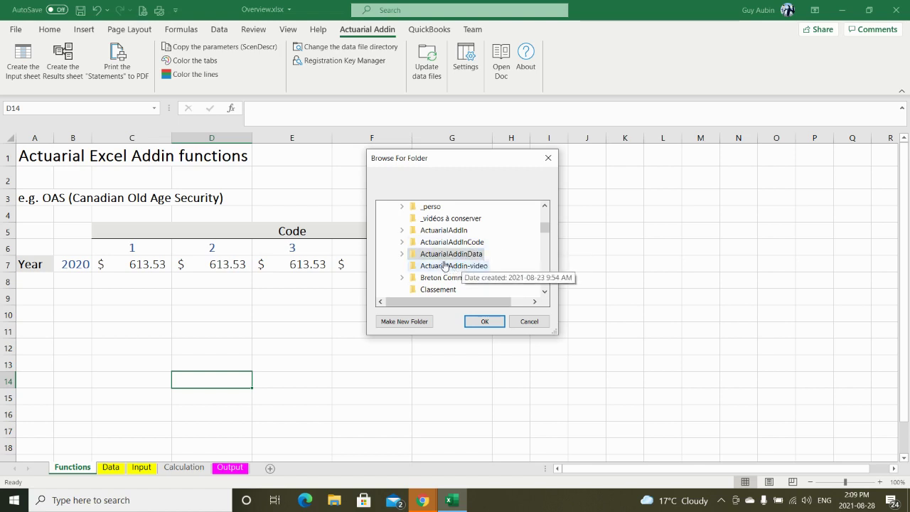
{"action": "scroll", "coordinate": [454, 262], "scroll_direction": "up", "scroll_amount": 1}
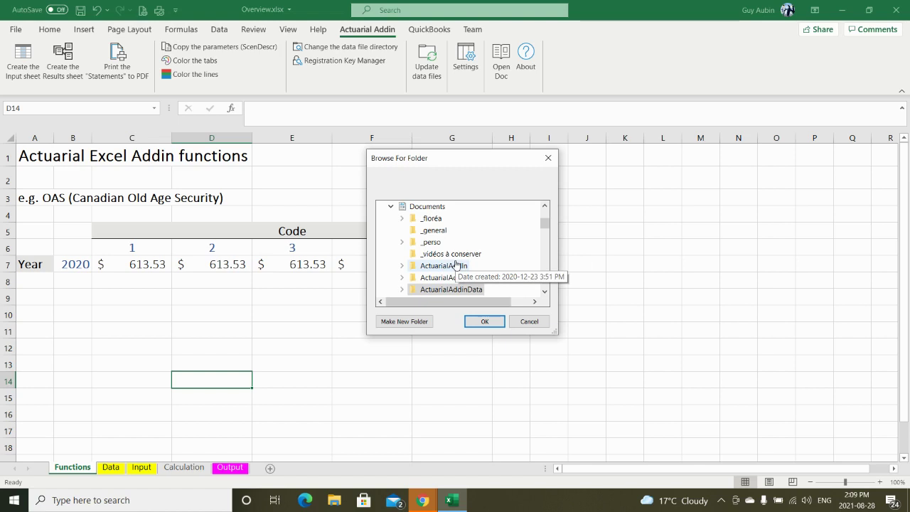
{"action": "scroll", "coordinate": [455, 263], "scroll_direction": "up", "scroll_amount": 1}
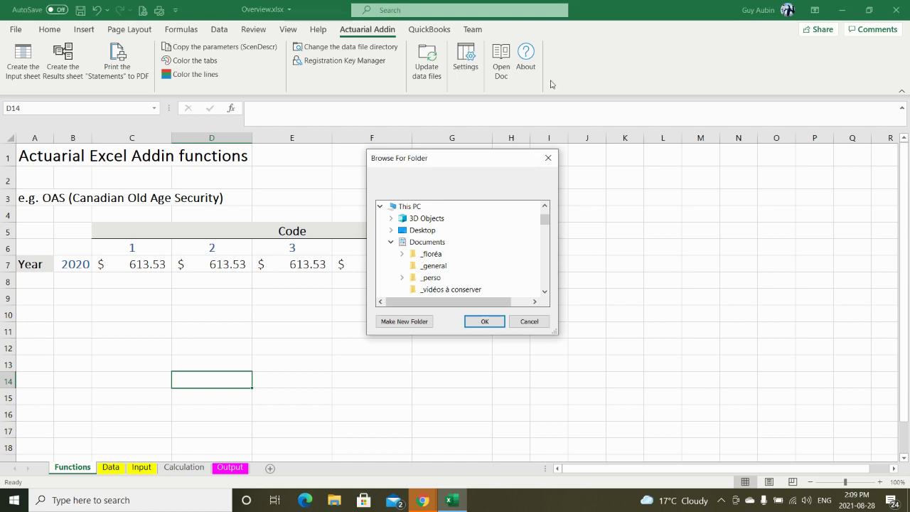
{"action": "left_click", "coordinate": [544, 326]}
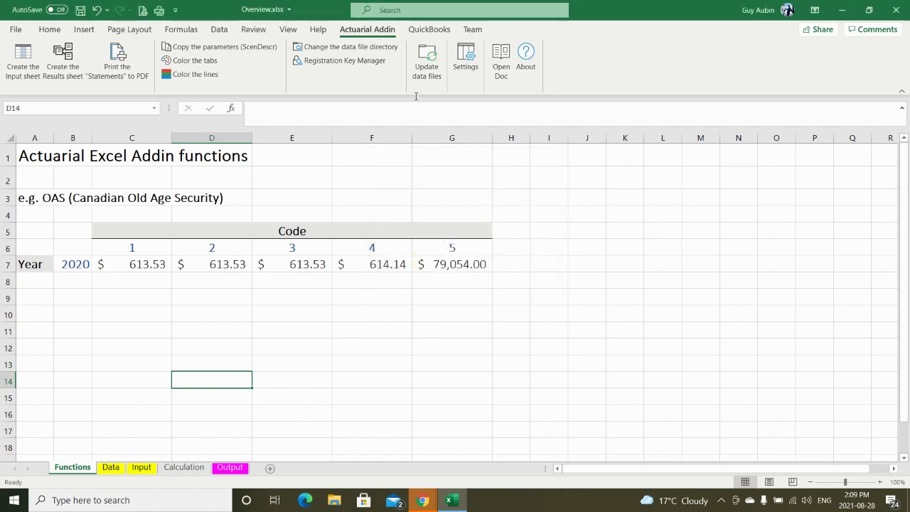
Examine the computer key, network card and registration key entries in the Registration Key Manager, and close it.
{"action": "left_click", "coordinate": [351, 62]}
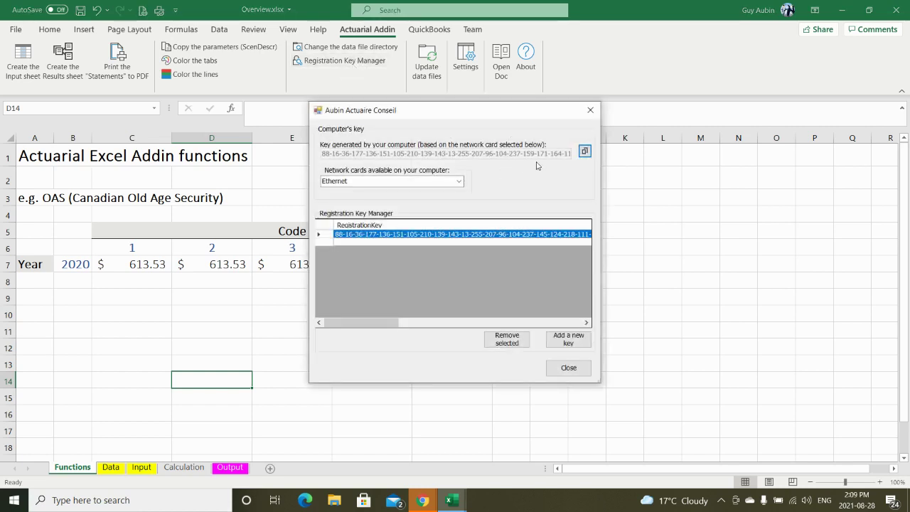
{"action": "left_click", "coordinate": [590, 111]}
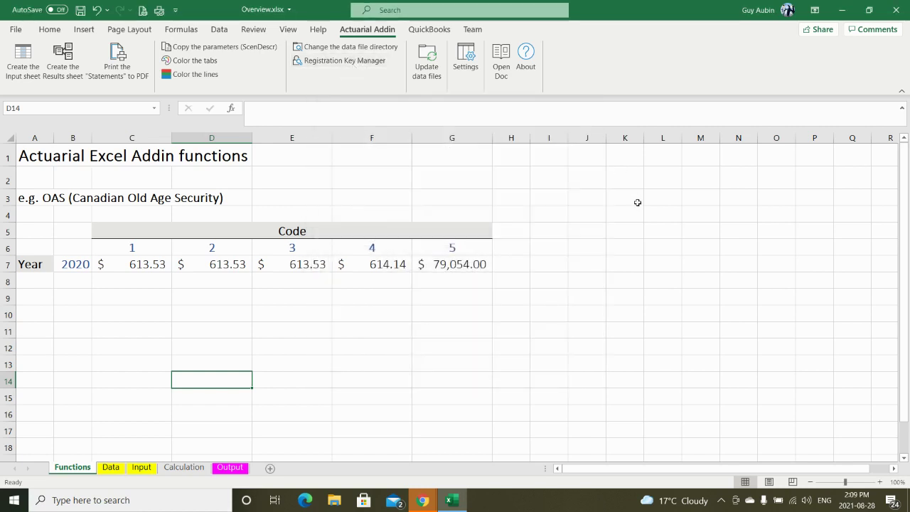
{"action": "left_click", "coordinate": [353, 62]}
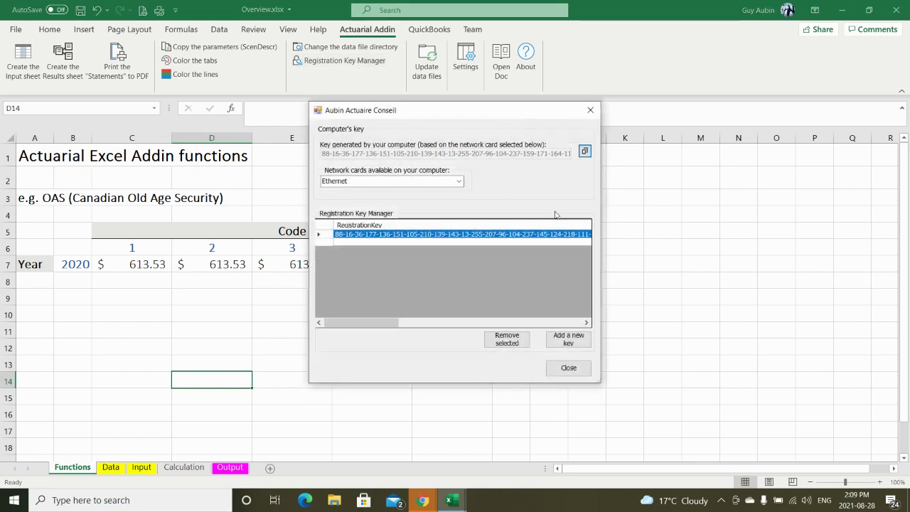
{"action": "left_click", "coordinate": [590, 111]}
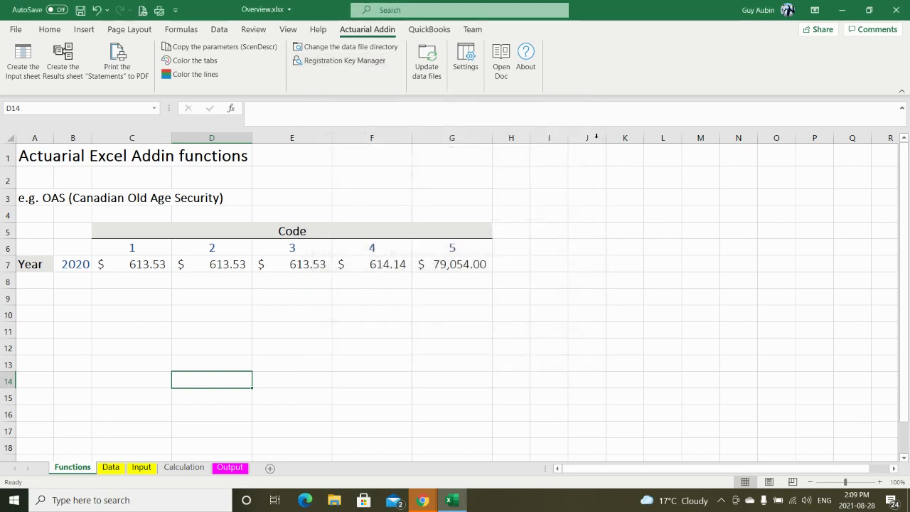
{"action": "left_click", "coordinate": [338, 62]}
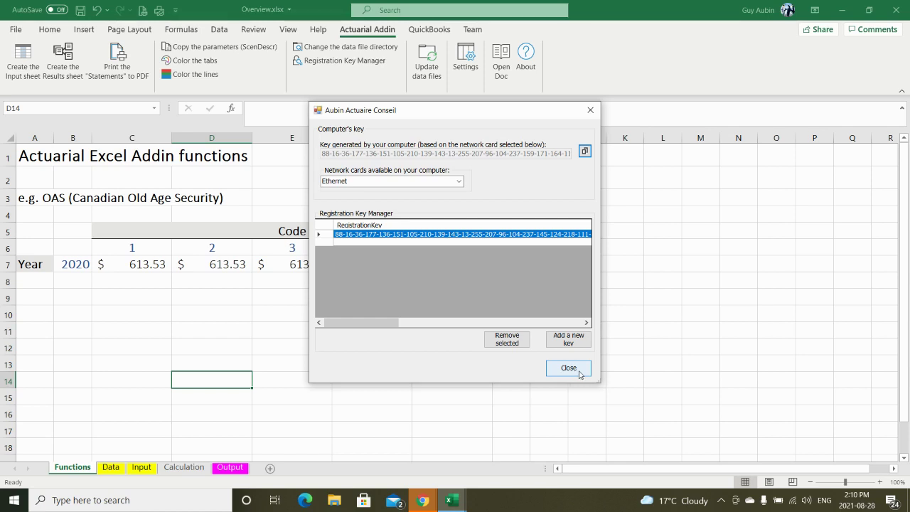
{"action": "left_click", "coordinate": [586, 374]}
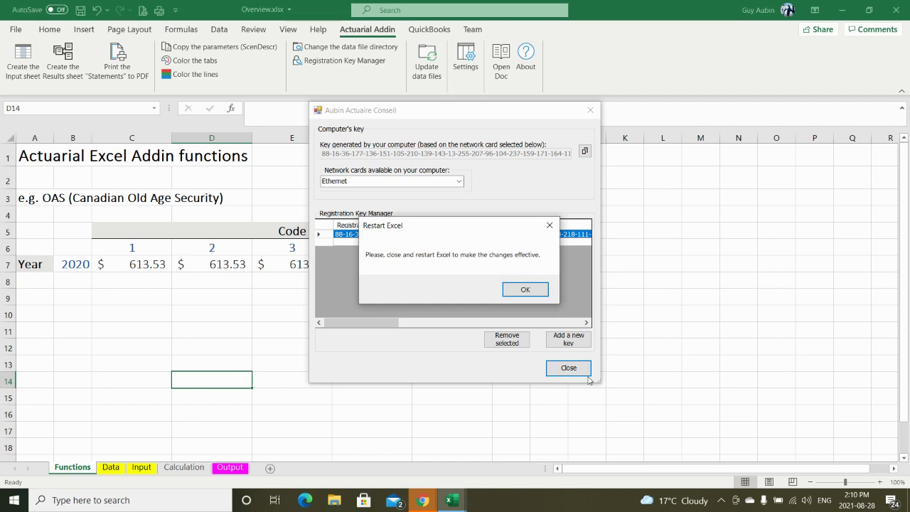
{"action": "left_click", "coordinate": [525, 289]}
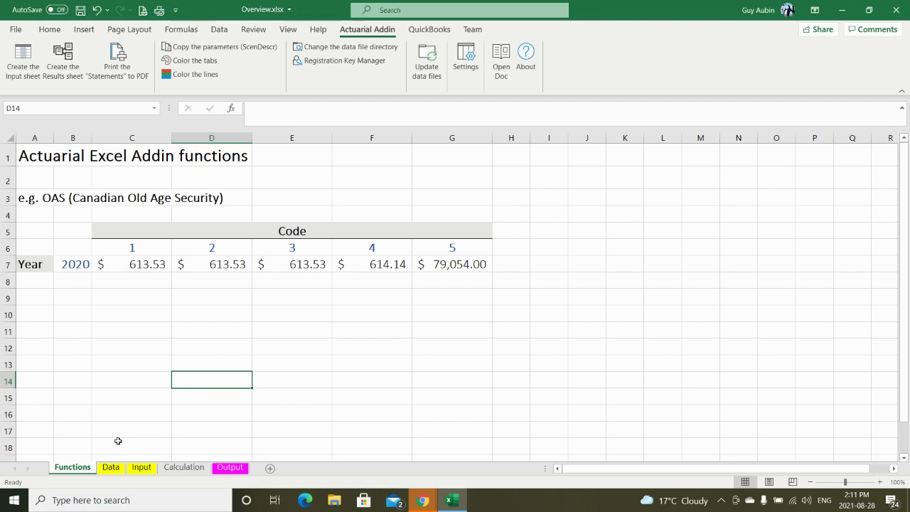
Examine the ID column, its header and each record's ID on the Data sheet.
{"action": "left_click", "coordinate": [111, 467]}
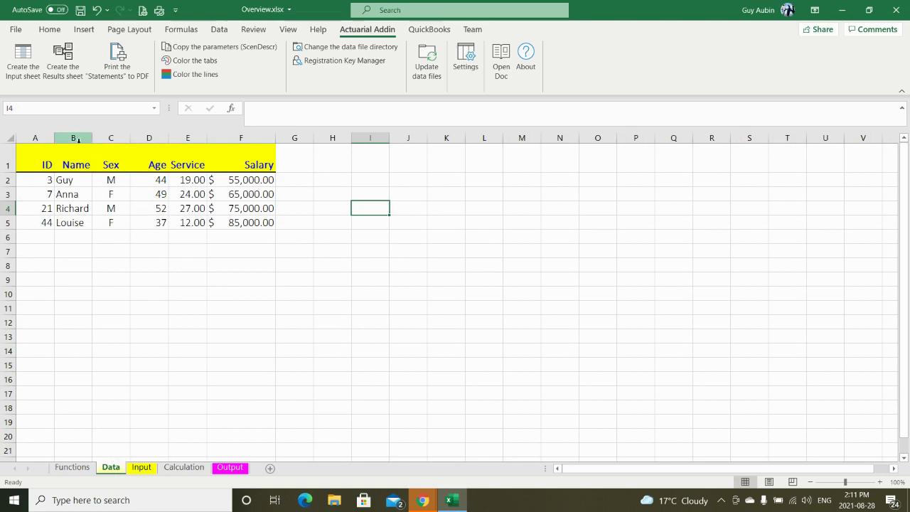
{"action": "left_click", "coordinate": [37, 135]}
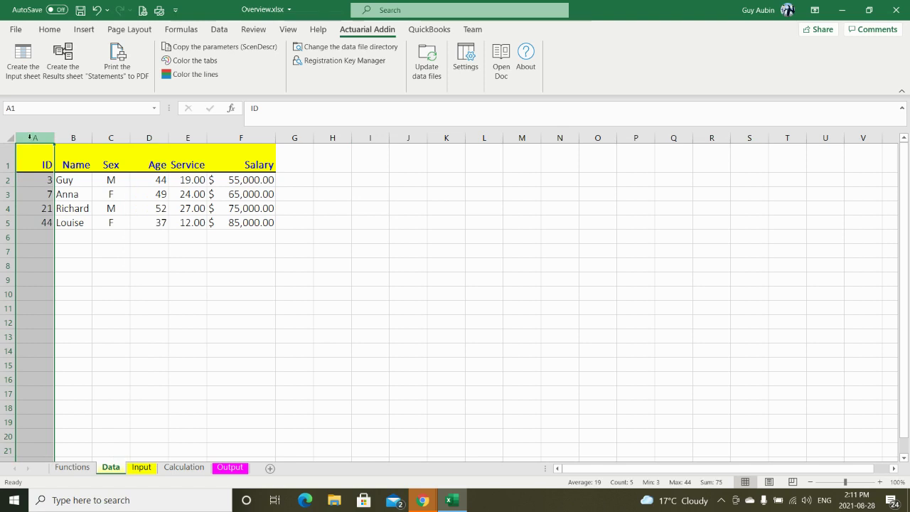
{"action": "left_click", "coordinate": [36, 177]}
{"action": "left_click", "coordinate": [35, 194]}
{"action": "left_click", "coordinate": [35, 205]}
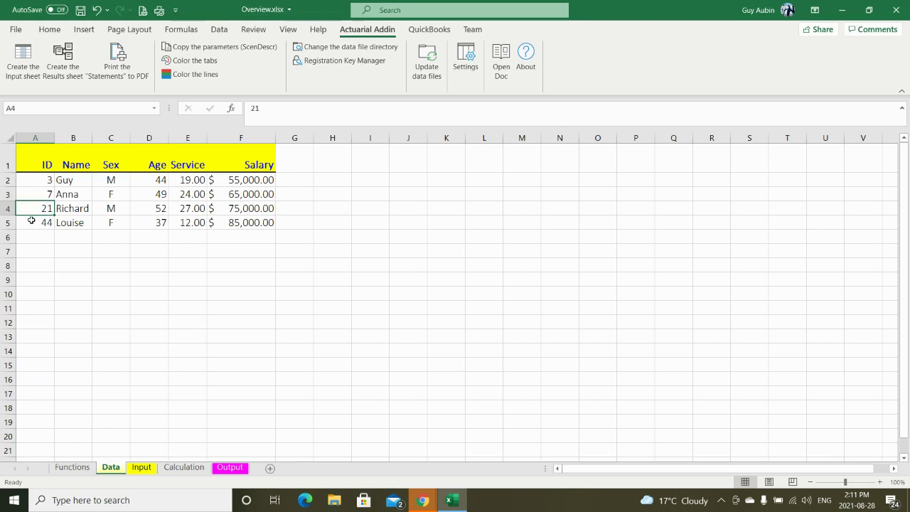
{"action": "left_click", "coordinate": [34, 220]}
{"action": "left_click", "coordinate": [50, 163]}
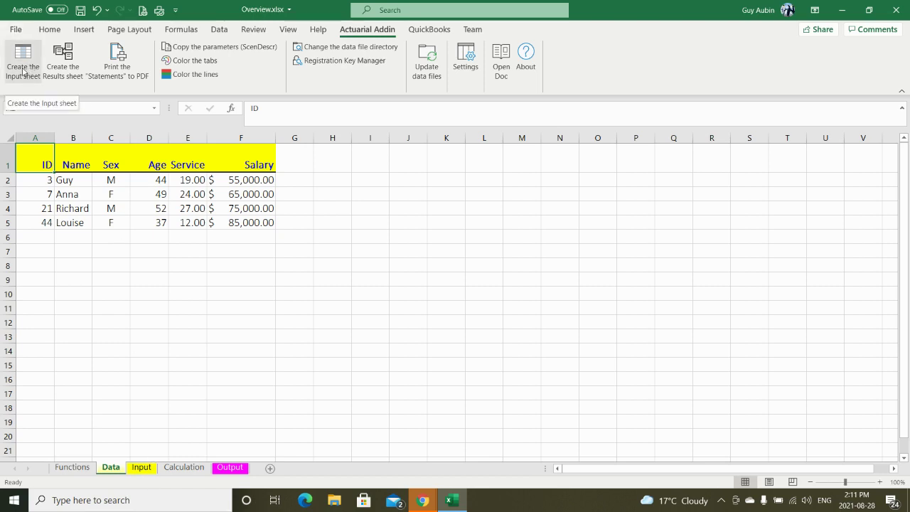
Set the ID on the Input sheet to 7, choosing it from the records on the Data sheet.
{"action": "left_click", "coordinate": [148, 471]}
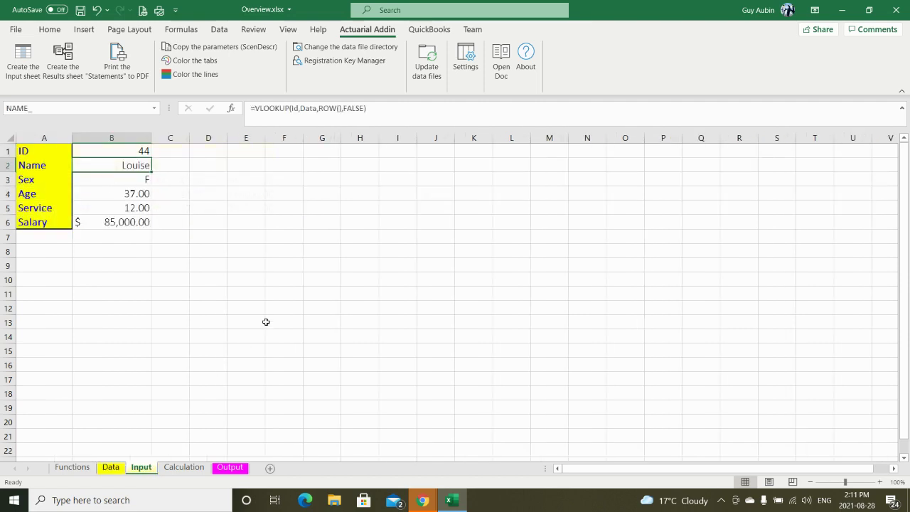
{"action": "left_click", "coordinate": [138, 151]}
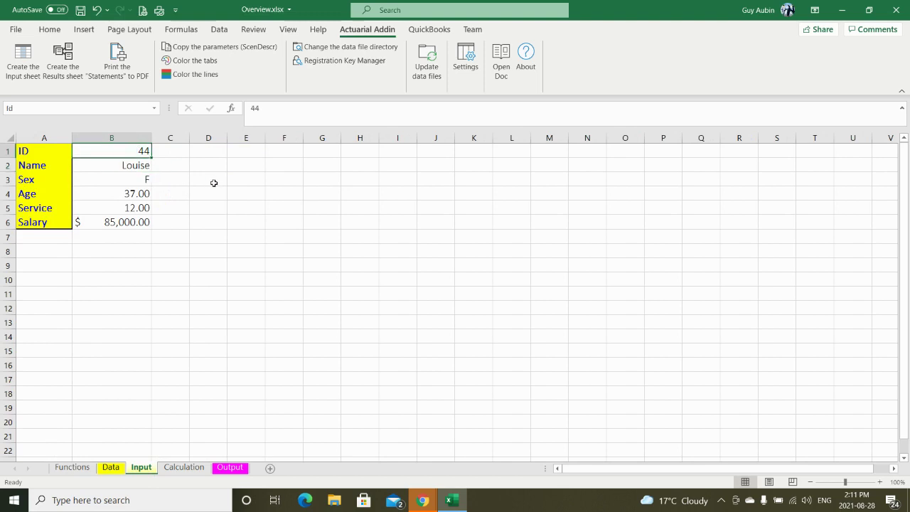
{"action": "left_click", "coordinate": [111, 468]}
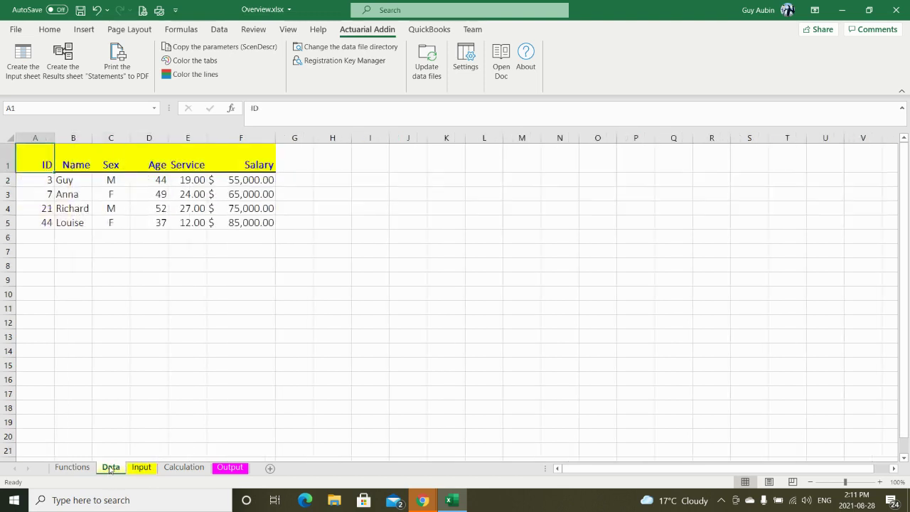
{"action": "left_click", "coordinate": [141, 467]}
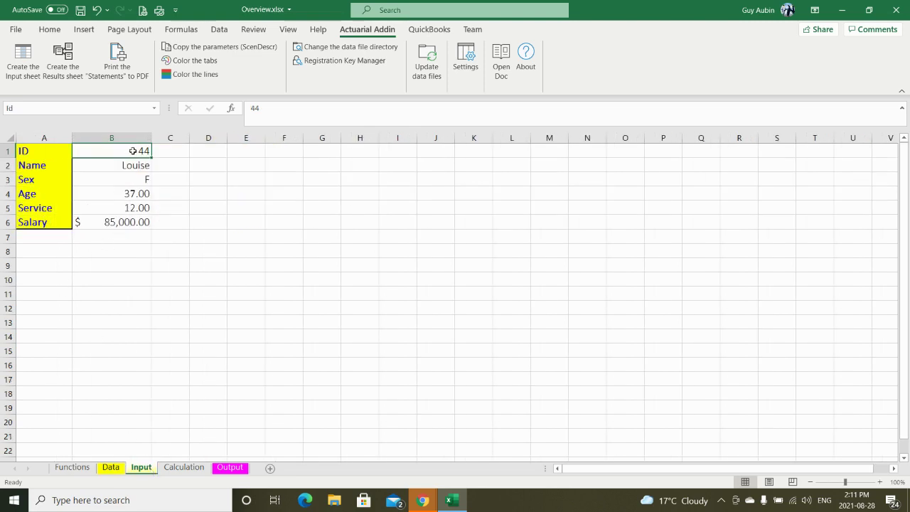
{"action": "type", "text": "7"}
{"action": "key", "text": "Return"}
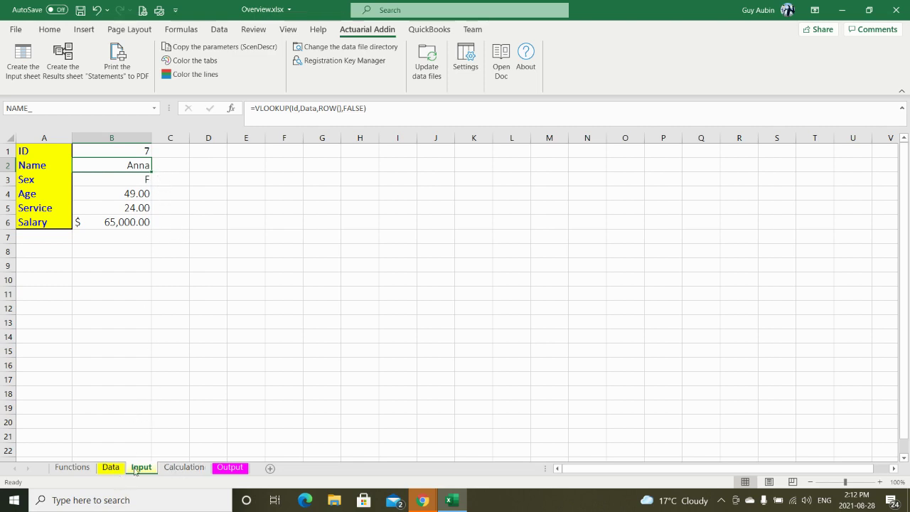
Inspect the defined names and lookup formulas of the Sex, Age and Service value cells on the Input sheet.
{"action": "left_click", "coordinate": [235, 206]}
{"action": "left_click", "coordinate": [140, 177]}
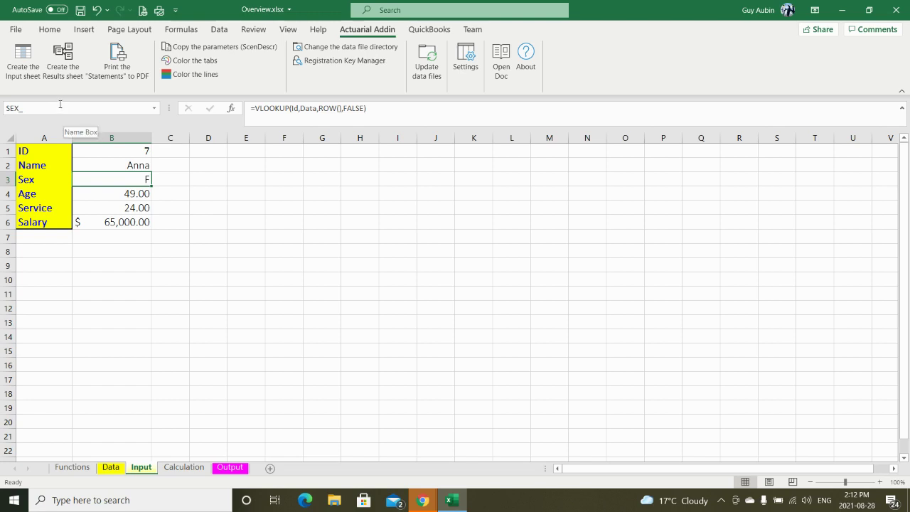
{"action": "left_click", "coordinate": [119, 197]}
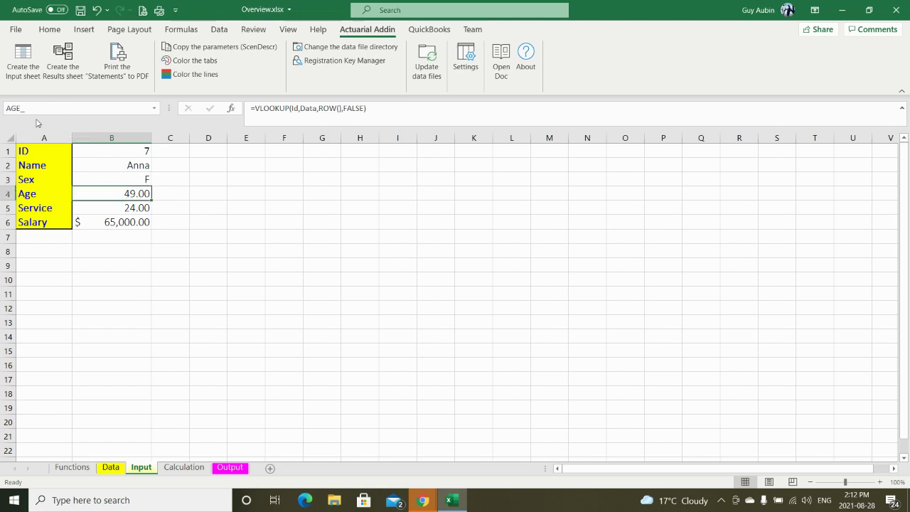
{"action": "left_click", "coordinate": [118, 210]}
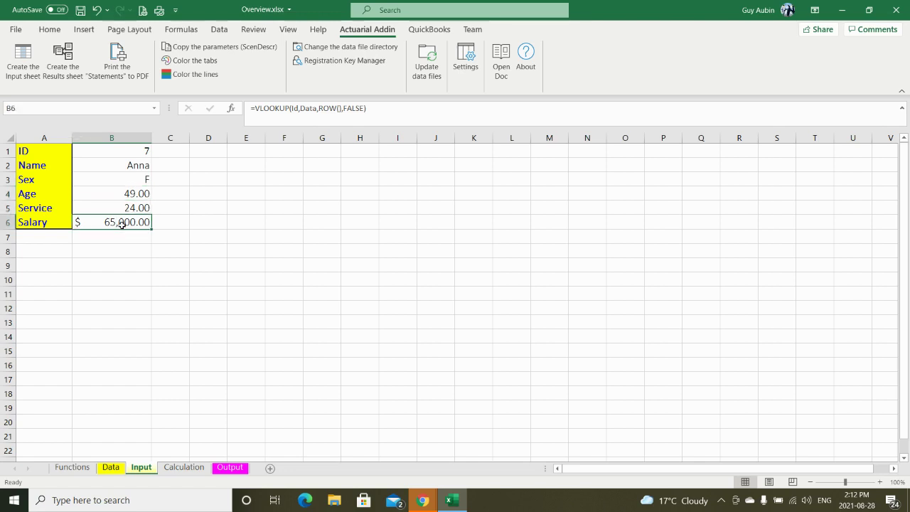
Inspect the Salary and Name lookup formulas and the ID cell on the Input sheet.
{"action": "left_click", "coordinate": [121, 223]}
{"action": "left_click", "coordinate": [126, 168]}
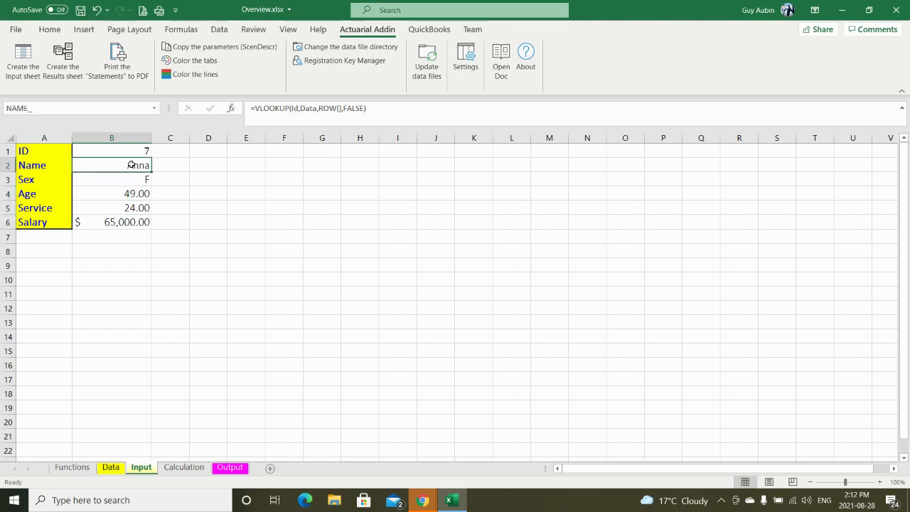
{"action": "left_click", "coordinate": [133, 152]}
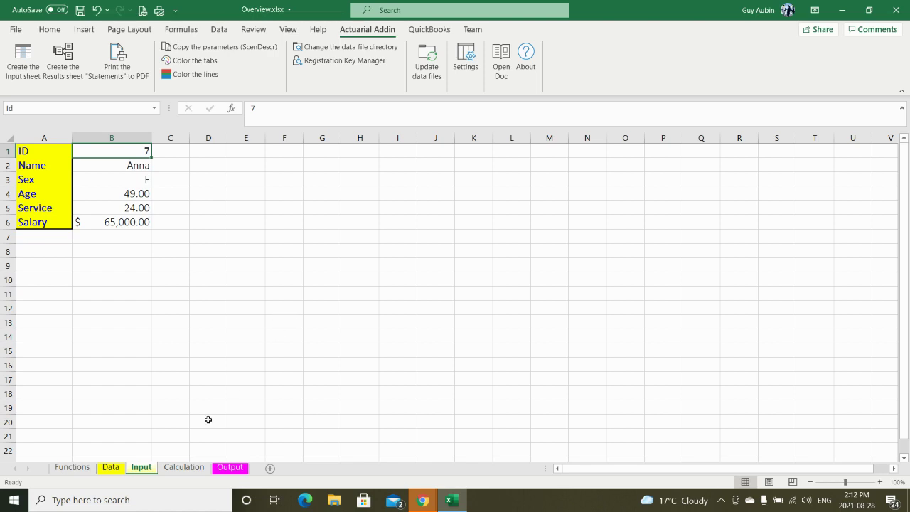
Examine the formulas behind the accrued, future and at-retirement pension amounts on the Calculation sheet.
{"action": "left_click", "coordinate": [184, 467]}
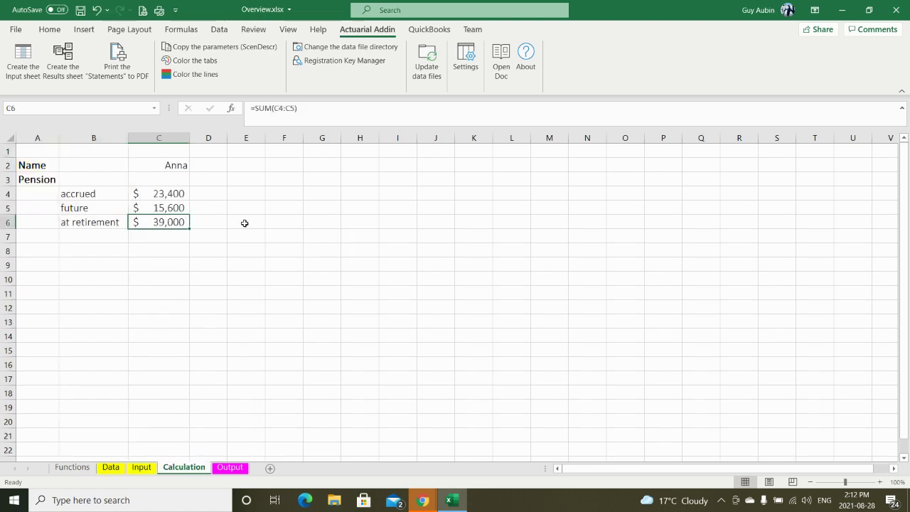
{"action": "left_click", "coordinate": [179, 166]}
{"action": "left_click", "coordinate": [172, 193]}
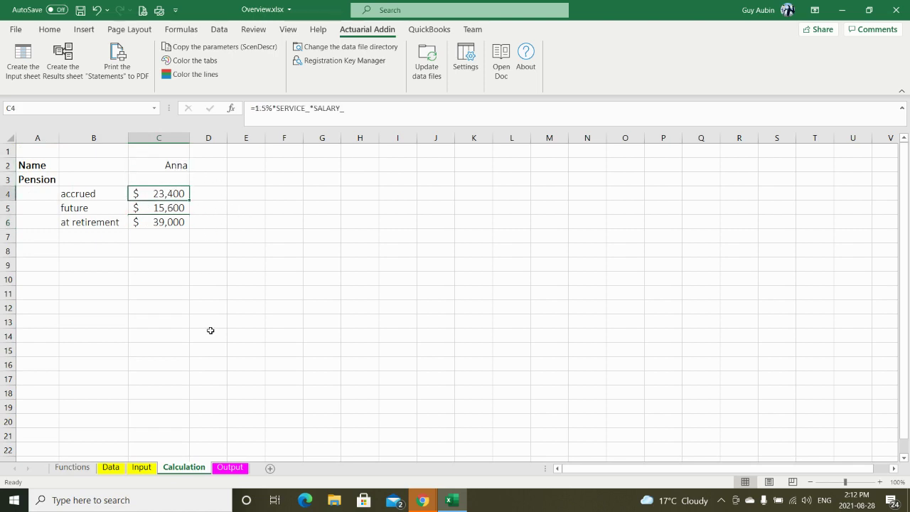
{"action": "left_click", "coordinate": [177, 208]}
{"action": "left_click", "coordinate": [178, 222]}
{"action": "left_click", "coordinate": [178, 193]}
{"action": "left_click", "coordinate": [186, 207]}
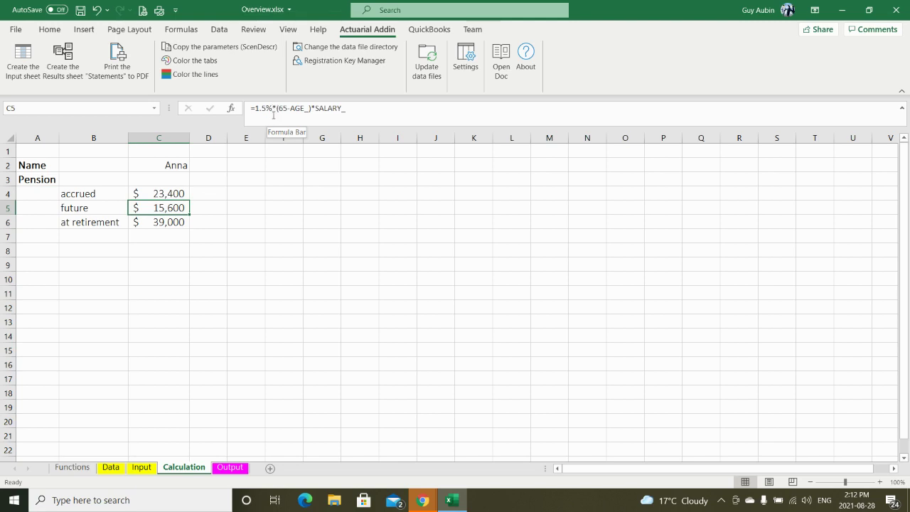
{"action": "left_click", "coordinate": [163, 193]}
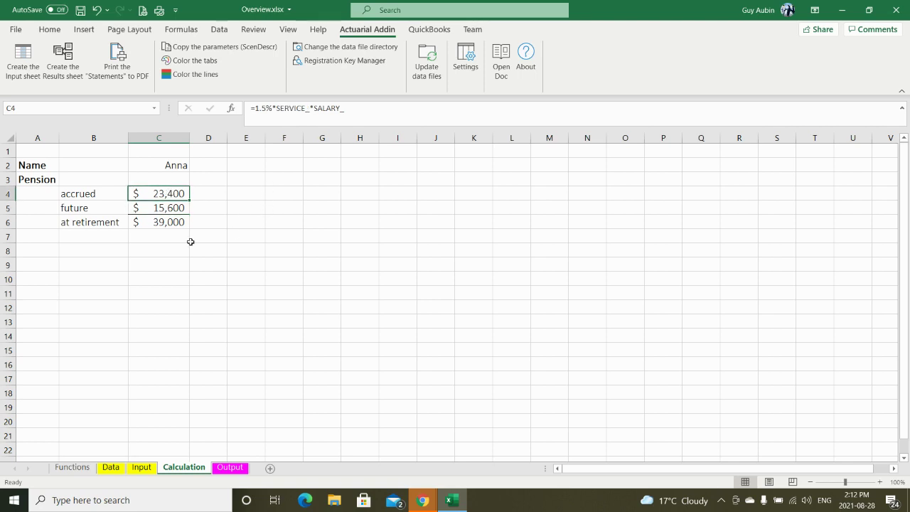
{"action": "left_click", "coordinate": [174, 209]}
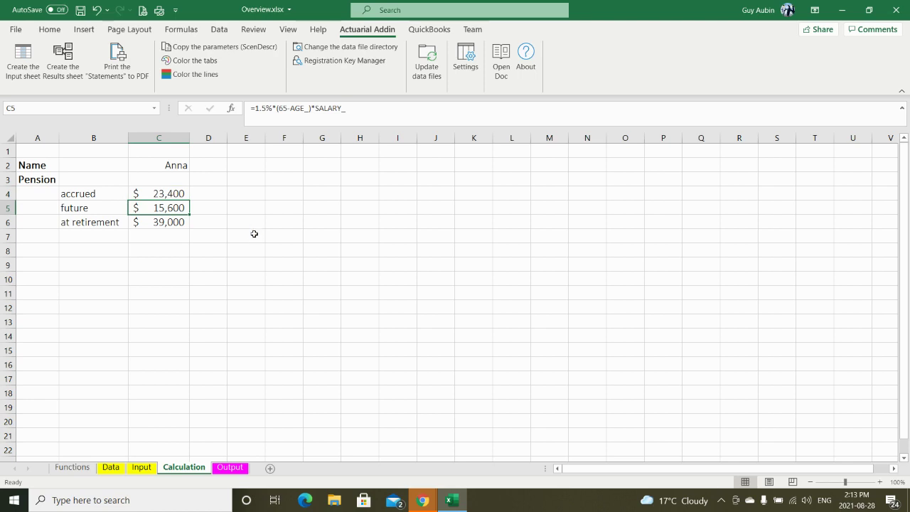
{"action": "left_click", "coordinate": [180, 225]}
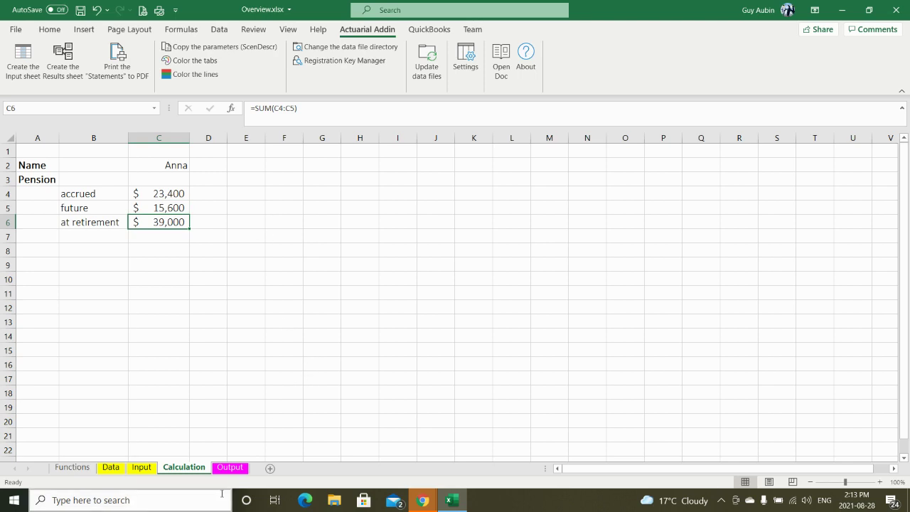
Inspect the formulas for ID, Name, Accrued, Future and Total in row 2 of the Output sheet.
{"action": "left_click", "coordinate": [231, 469]}
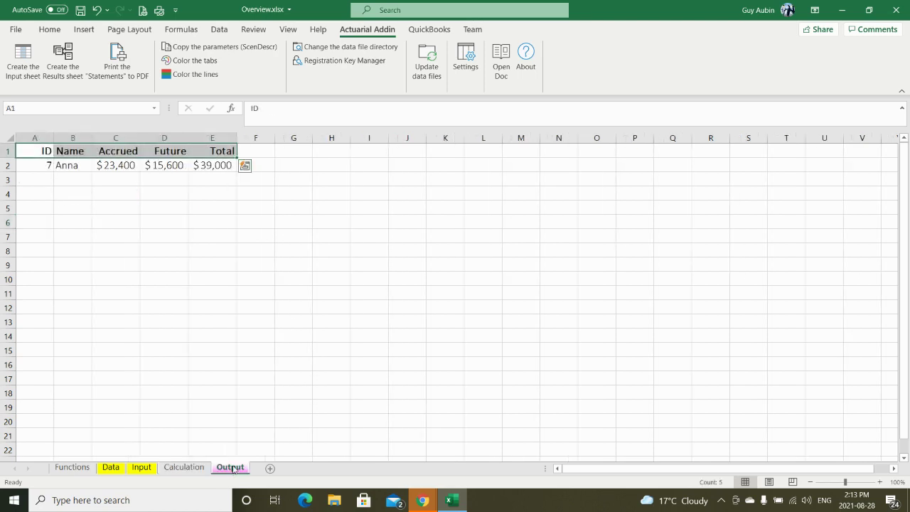
{"action": "left_click", "coordinate": [33, 162]}
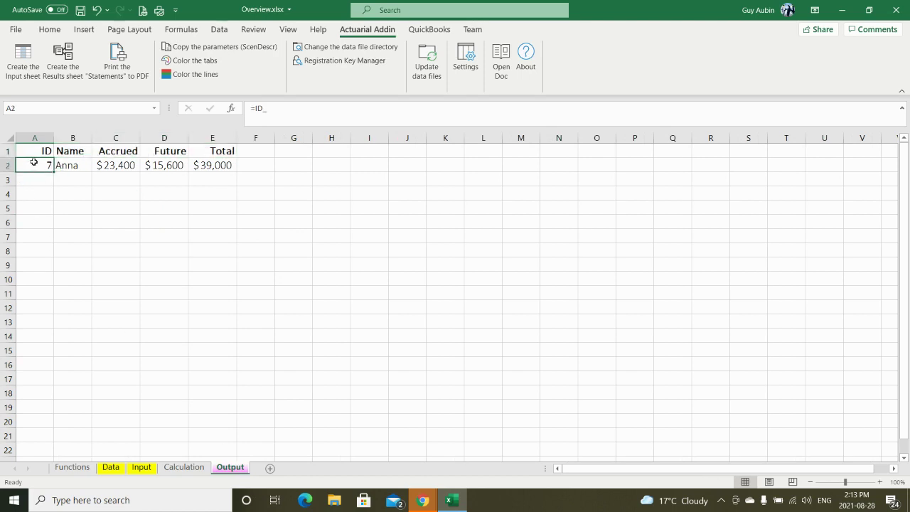
{"action": "left_click", "coordinate": [61, 163]}
{"action": "left_click", "coordinate": [104, 165]}
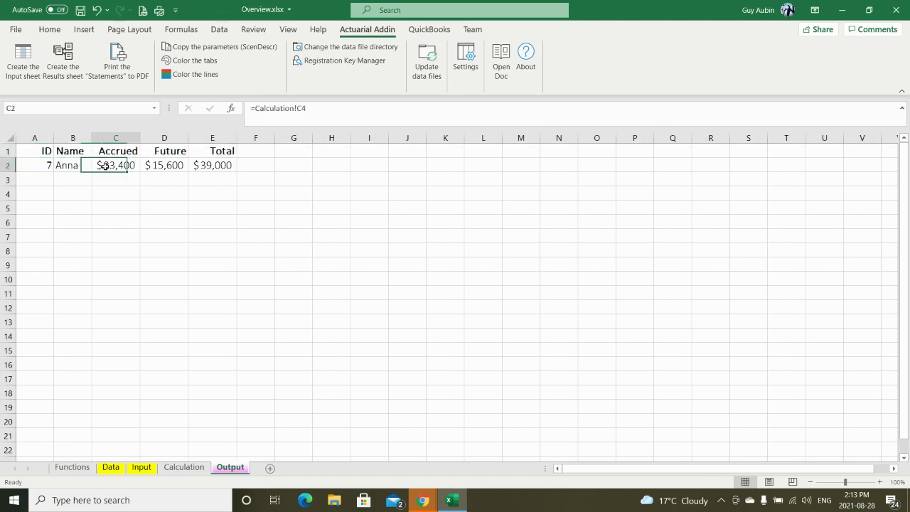
{"action": "left_click", "coordinate": [151, 165]}
{"action": "left_click", "coordinate": [40, 166]}
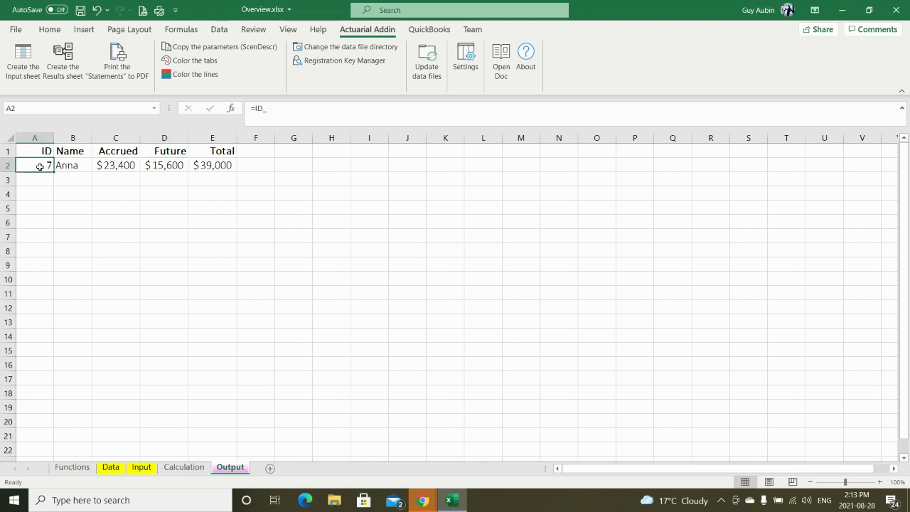
{"action": "left_click", "coordinate": [76, 164]}
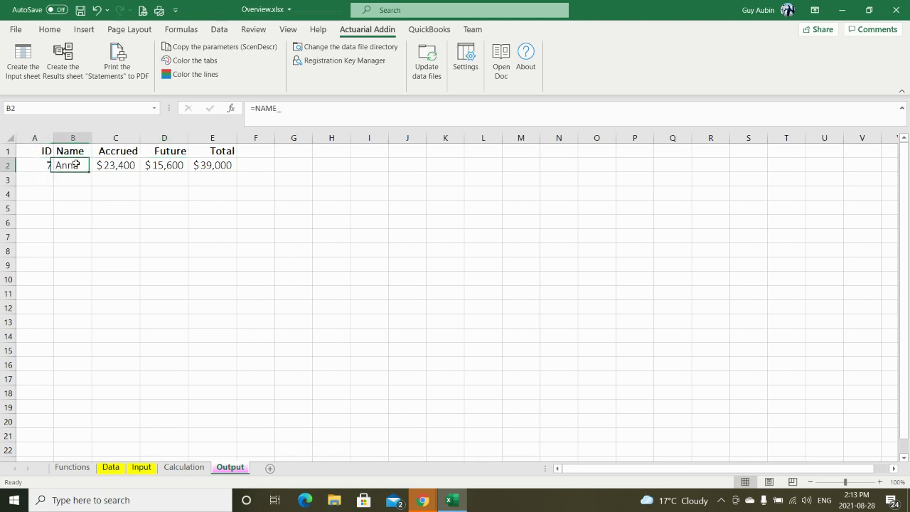
{"action": "left_click", "coordinate": [124, 165]}
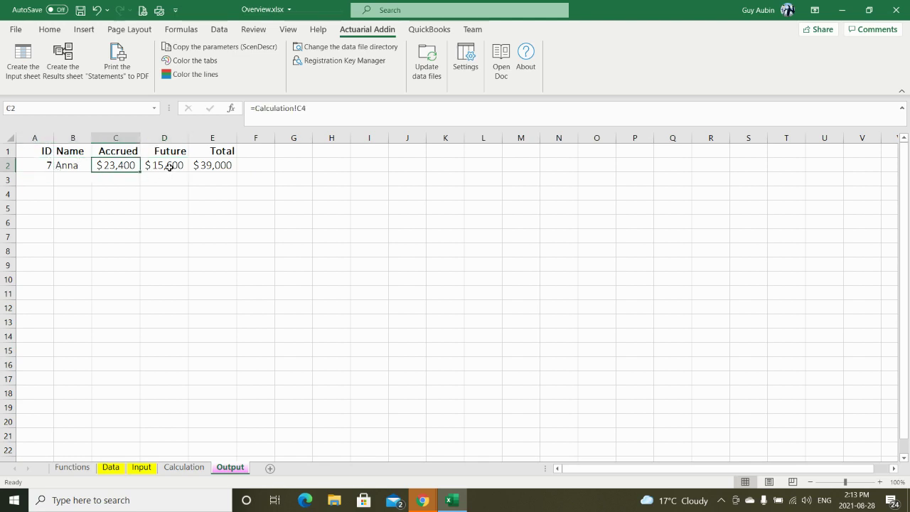
{"action": "left_click", "coordinate": [169, 166]}
{"action": "left_click", "coordinate": [216, 167]}
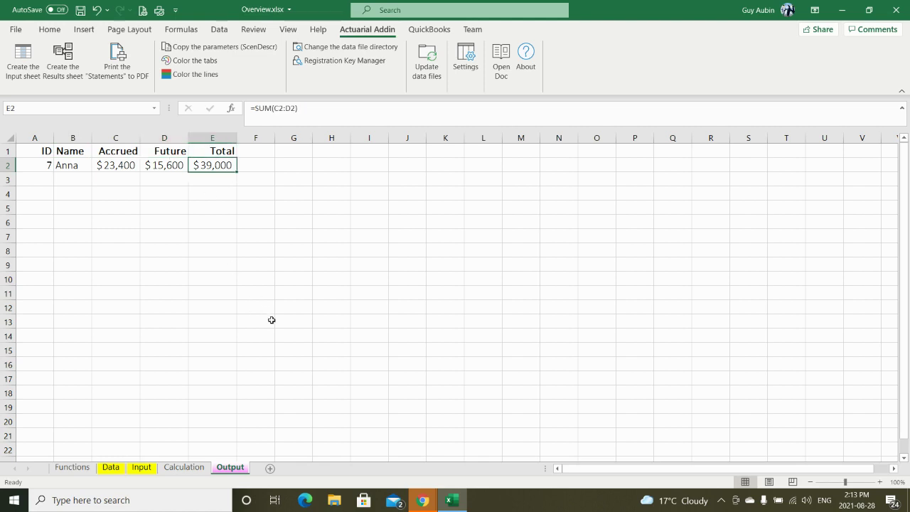
Create the Results sheet for all IDs (3-44), and review each record's row in it.
{"action": "left_click", "coordinate": [64, 71]}
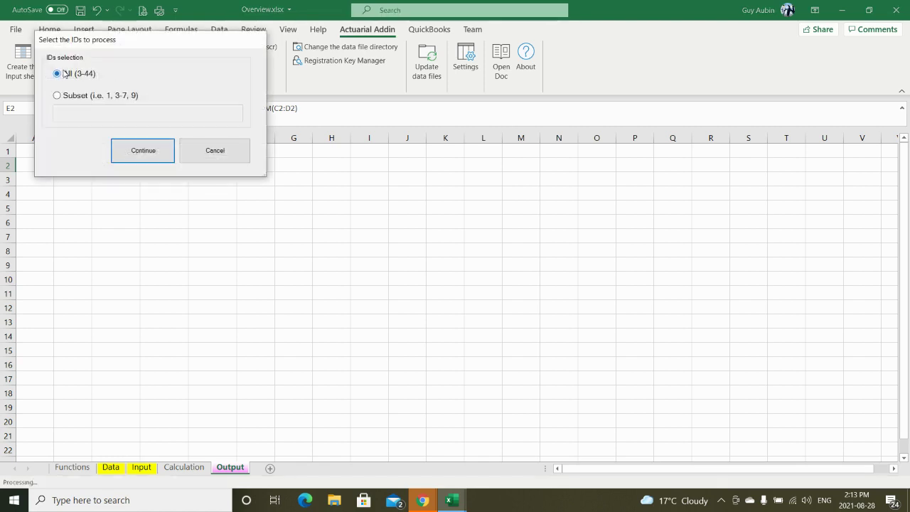
{"action": "left_click", "coordinate": [128, 157]}
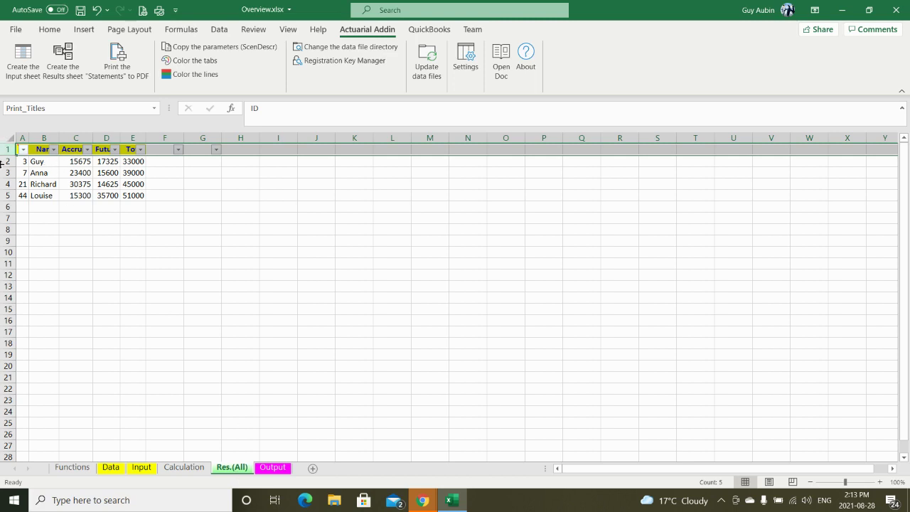
{"action": "left_click", "coordinate": [6, 161]}
{"action": "left_click", "coordinate": [6, 172]}
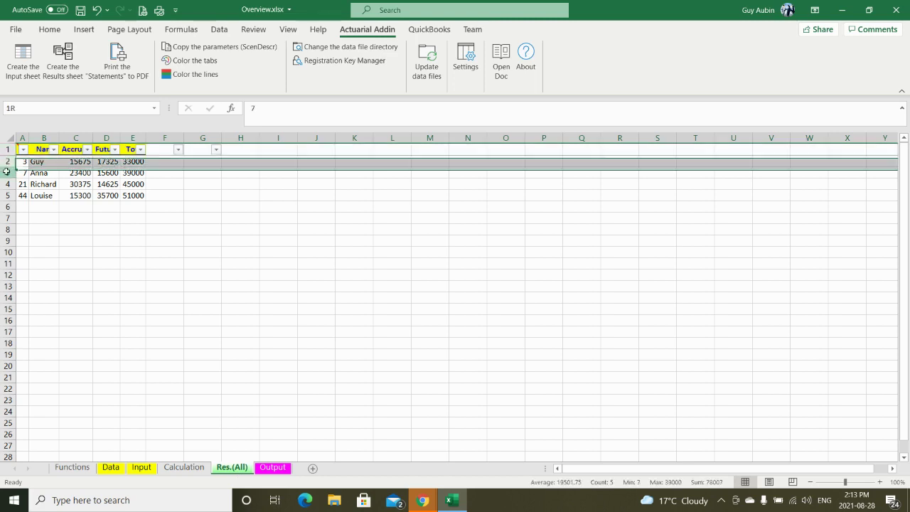
{"action": "left_click", "coordinate": [7, 184]}
{"action": "left_click", "coordinate": [6, 194]}
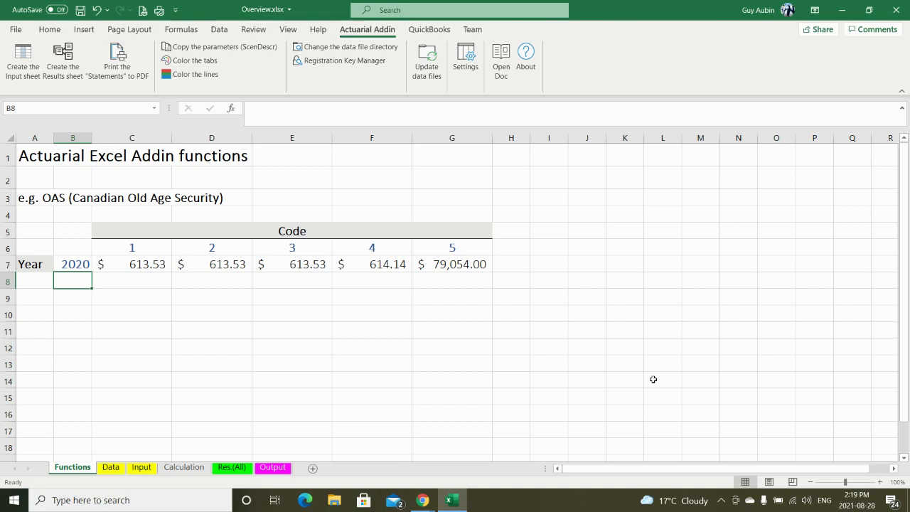
Browse the functions in the Actuarial - Canada category of Insert Function for cell B8 on the Functions sheet.
{"action": "left_click", "coordinate": [231, 108]}
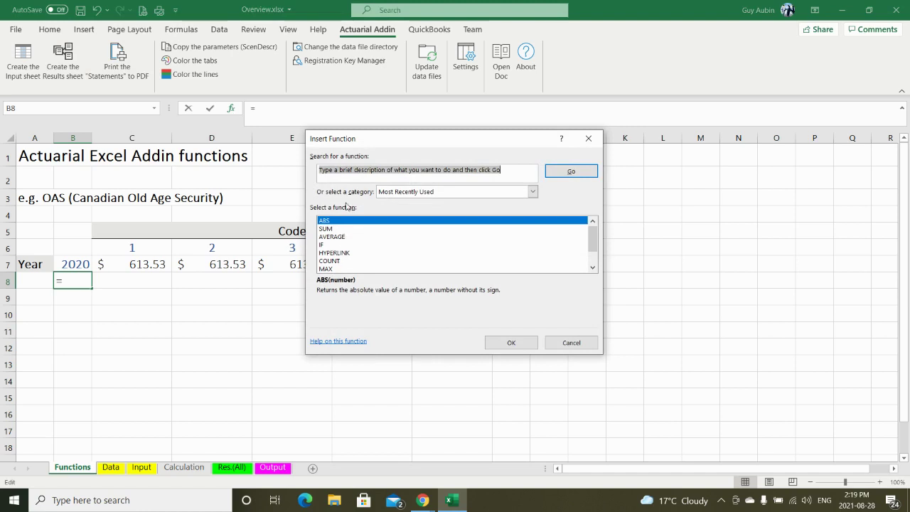
{"action": "left_click", "coordinate": [532, 191]}
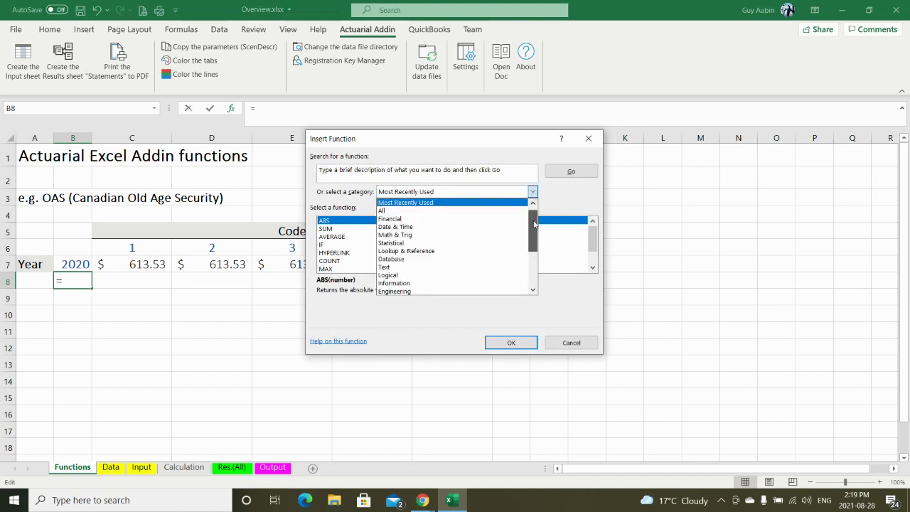
{"action": "left_click_drag", "start_coordinate": [533, 224], "coordinate": [534, 256]}
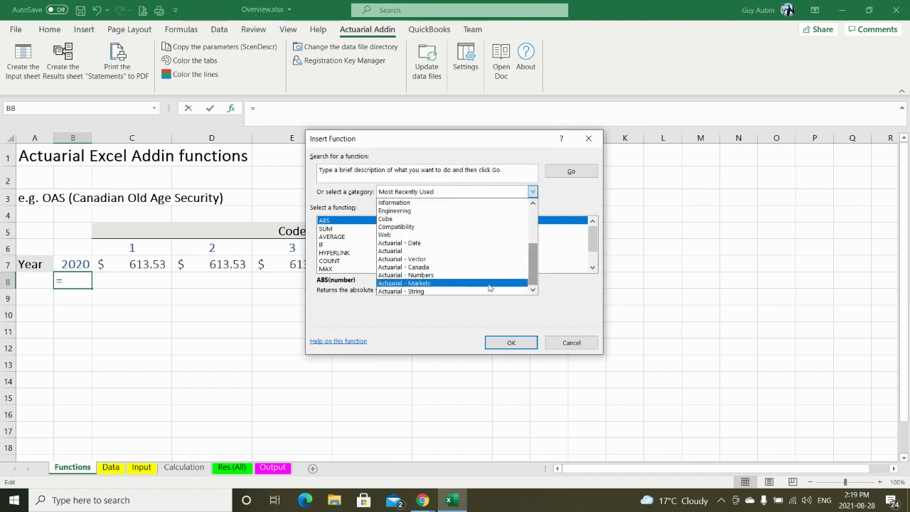
{"action": "left_click", "coordinate": [422, 266]}
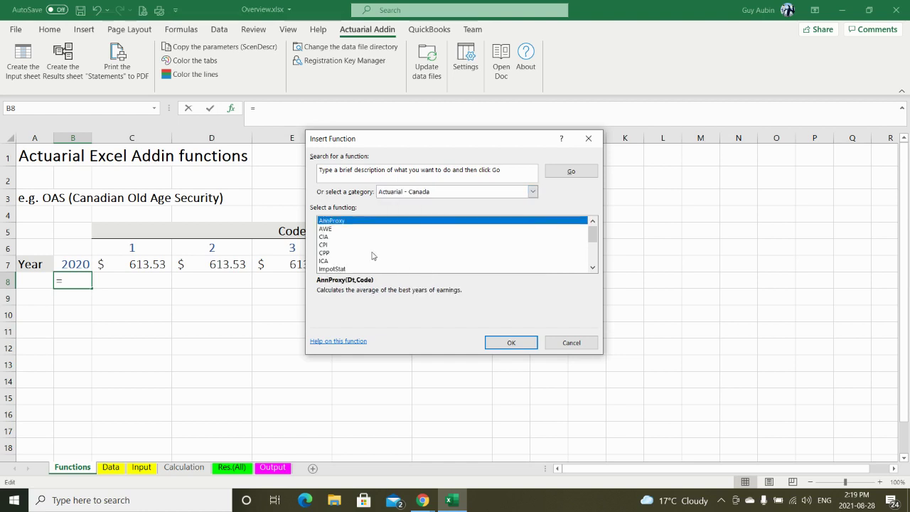
{"action": "scroll", "coordinate": [372, 255], "scroll_direction": "down", "scroll_amount": 2}
{"action": "scroll", "coordinate": [375, 259], "scroll_direction": "up", "scroll_amount": 2}
{"action": "scroll", "coordinate": [374, 260], "scroll_direction": "down", "scroll_amount": 2}
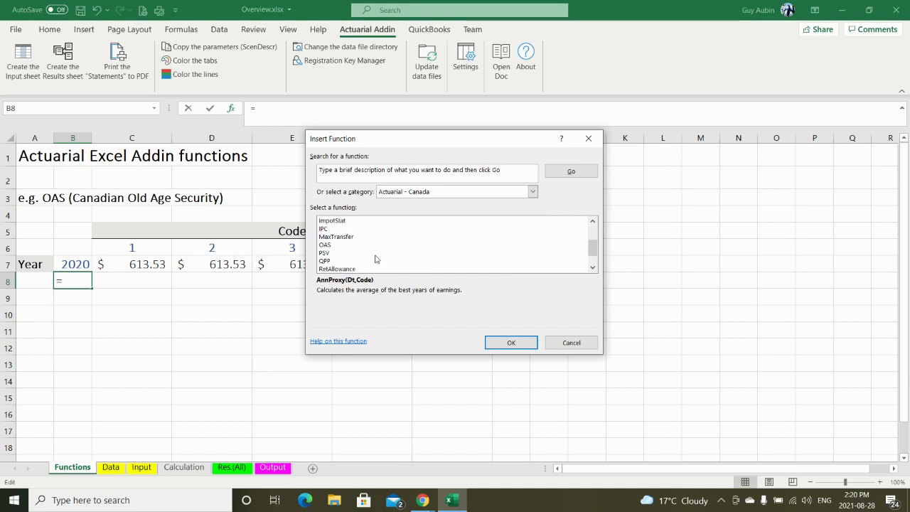
Read the descriptions of the OAS function's Year and Code arguments, and cancel without inserting it.
{"action": "left_click", "coordinate": [329, 246]}
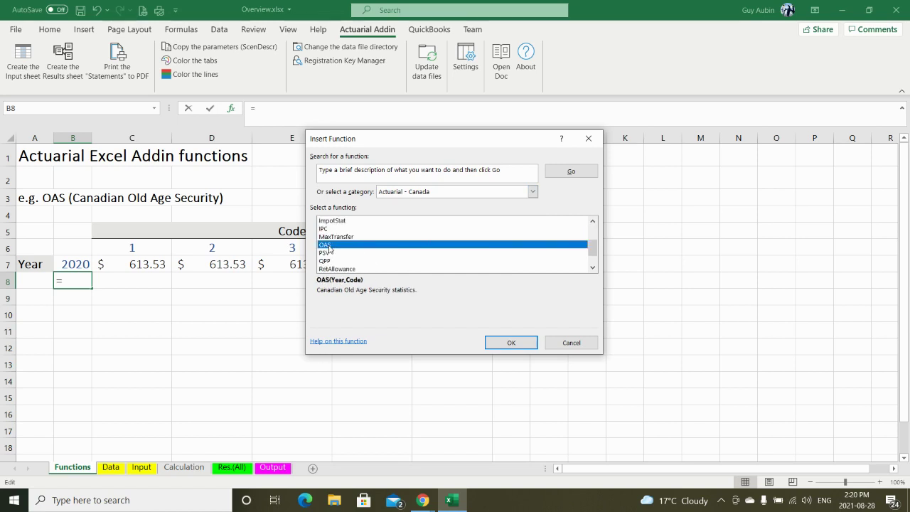
{"action": "left_click", "coordinate": [510, 343]}
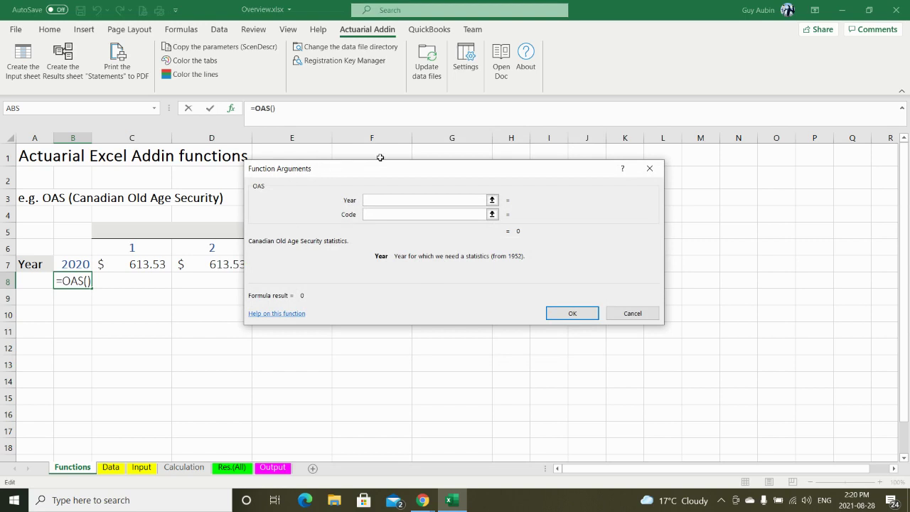
{"action": "left_click", "coordinate": [382, 217]}
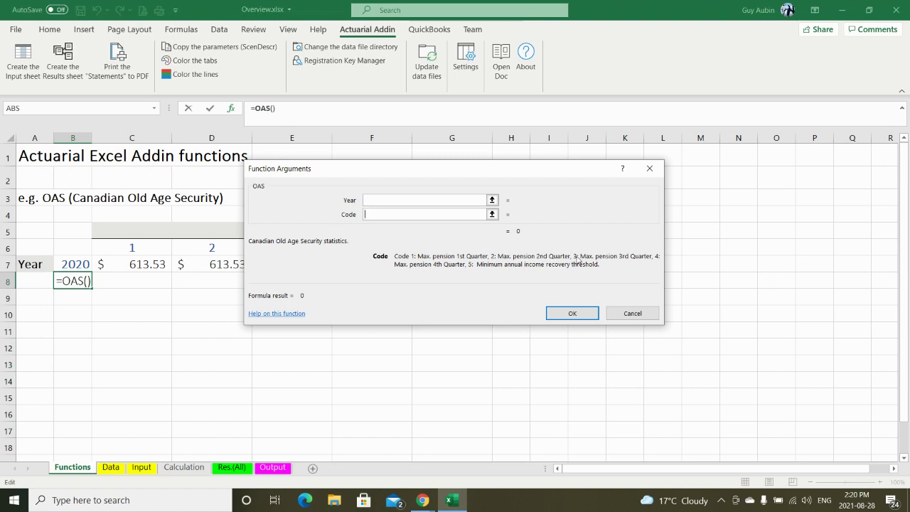
{"action": "left_click", "coordinate": [640, 316]}
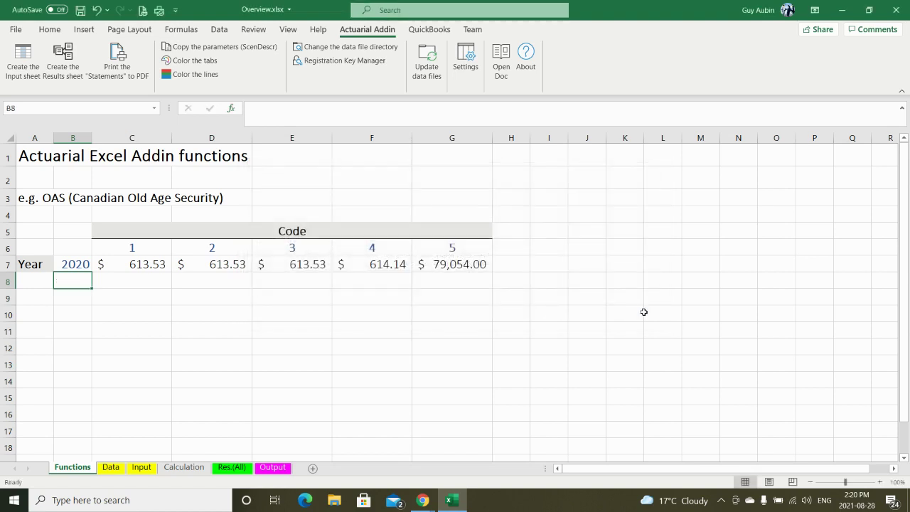
Enter the formula =OAS(2017,3) in cell C10 for the third-quarter 2017 maximum pension.
{"action": "left_click", "coordinate": [134, 314]}
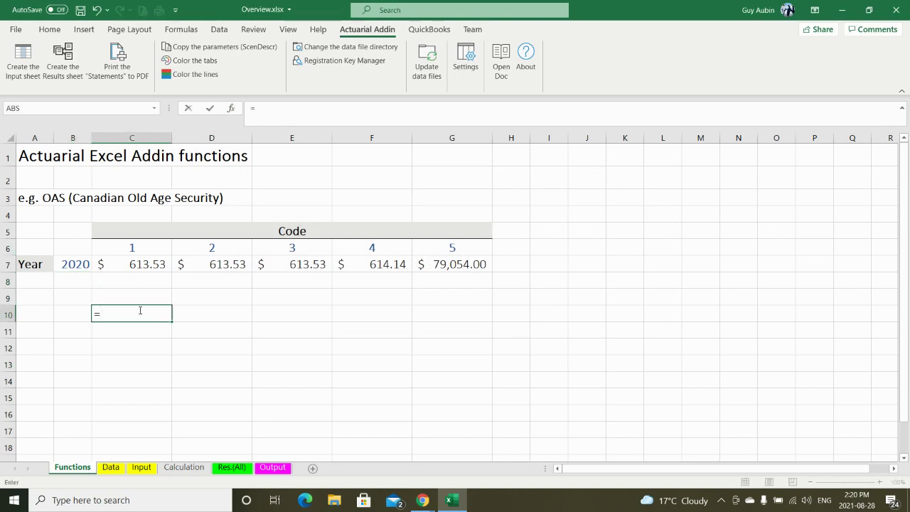
{"action": "type", "text": "oas"}
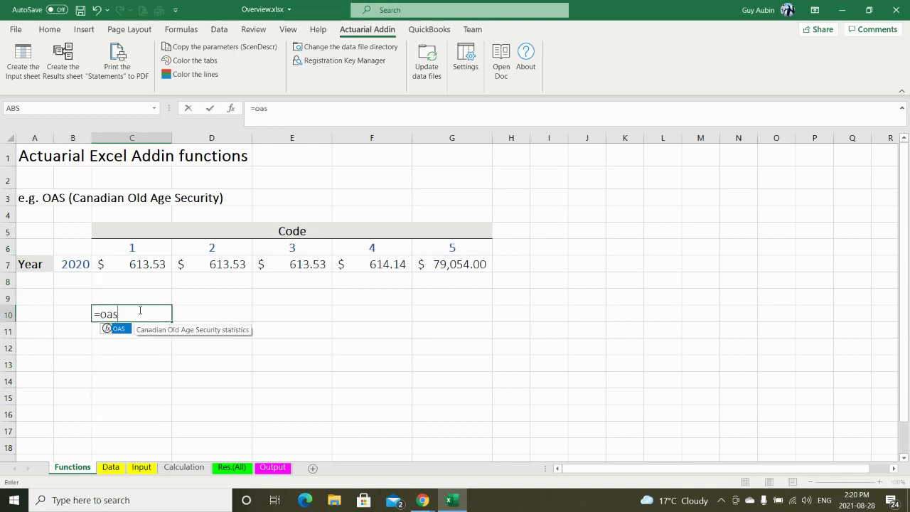
{"action": "type", "text": "("}
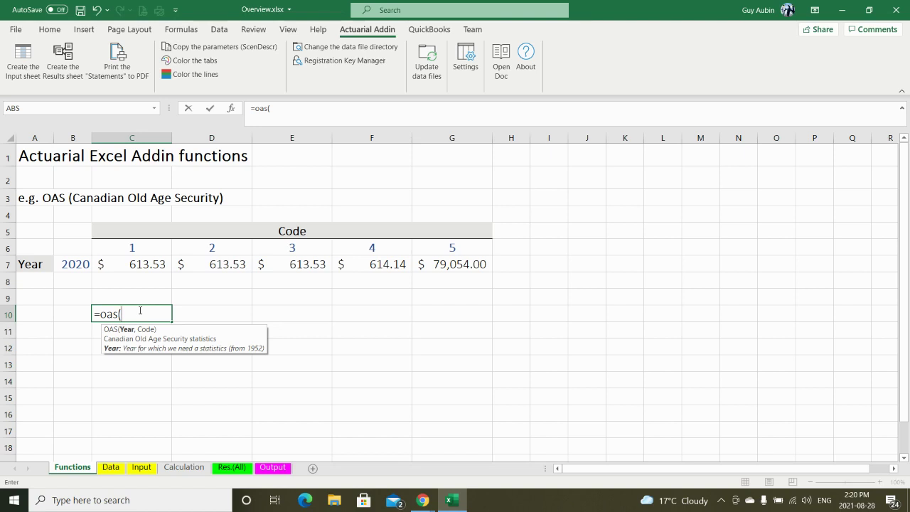
{"action": "type", "text": "2017,"}
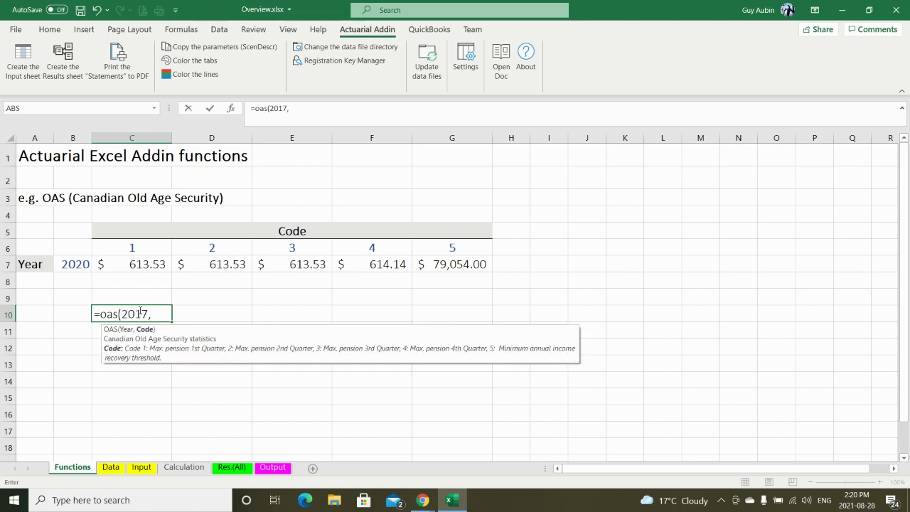
{"action": "type", "text": "3)"}
{"action": "key", "text": "Return"}
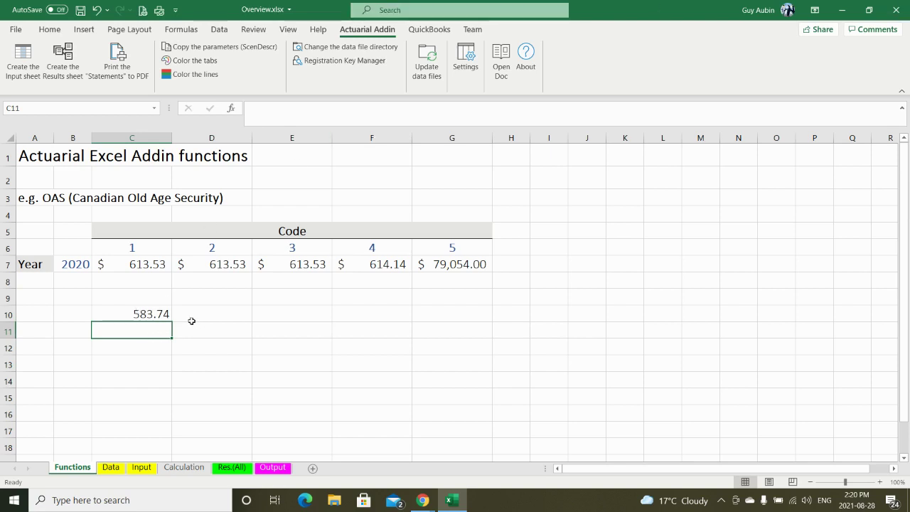
Compare the OAS formula in C10 with the one under code 1 in the Year row.
{"action": "left_click", "coordinate": [160, 317]}
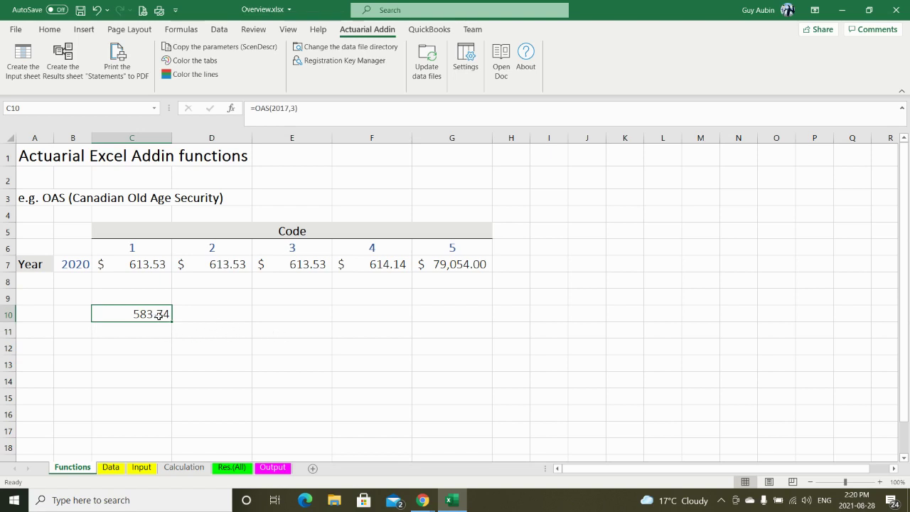
{"action": "left_click", "coordinate": [160, 265]}
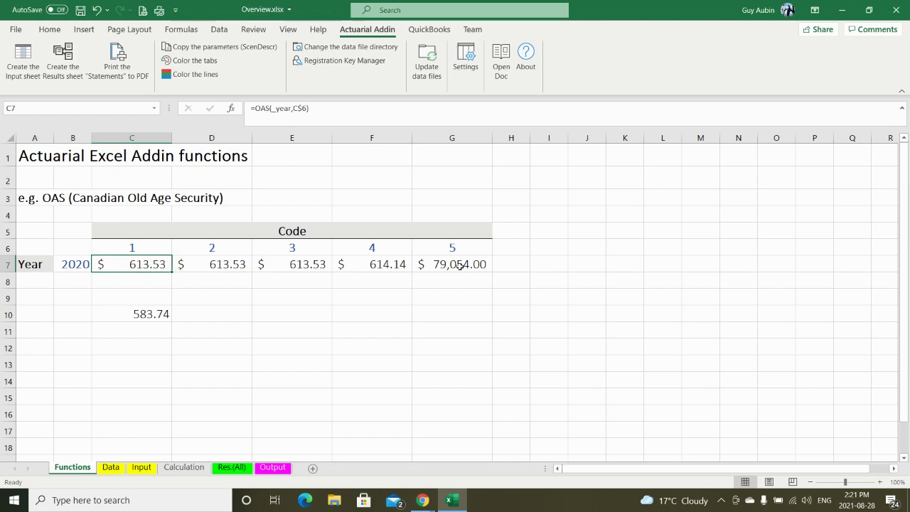
Examine how the OAS formula in C7 references the year in B7 and the code in C6.
{"action": "left_click", "coordinate": [213, 263]}
{"action": "left_click", "coordinate": [144, 264]}
{"action": "left_click", "coordinate": [68, 264]}
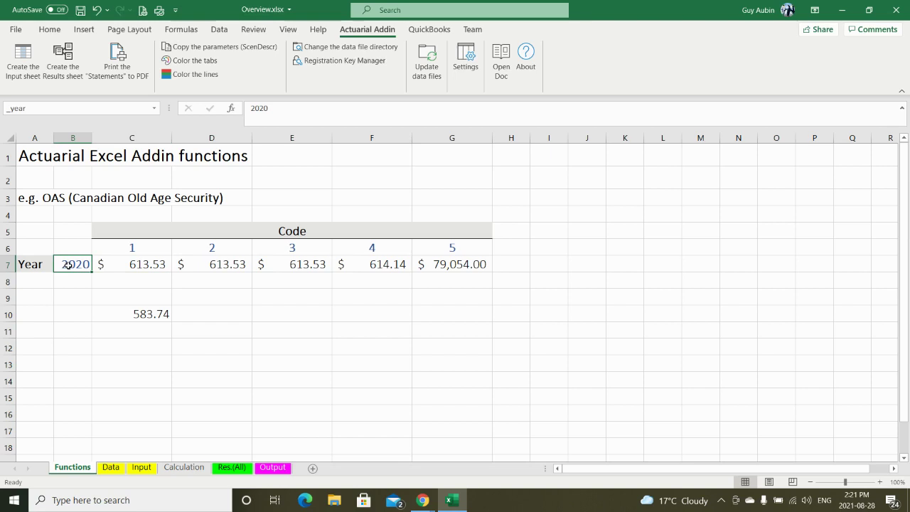
{"action": "left_click", "coordinate": [116, 263]}
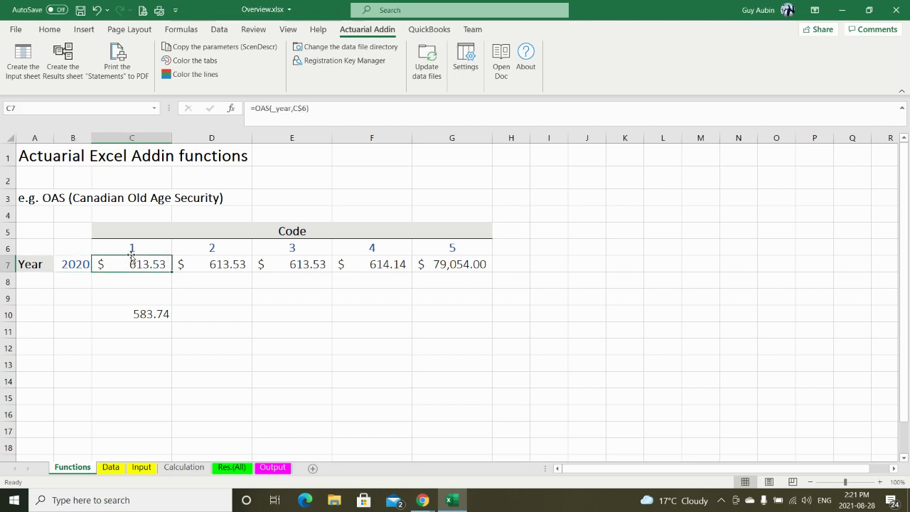
{"action": "left_click", "coordinate": [296, 108]}
{"action": "left_click", "coordinate": [151, 247]}
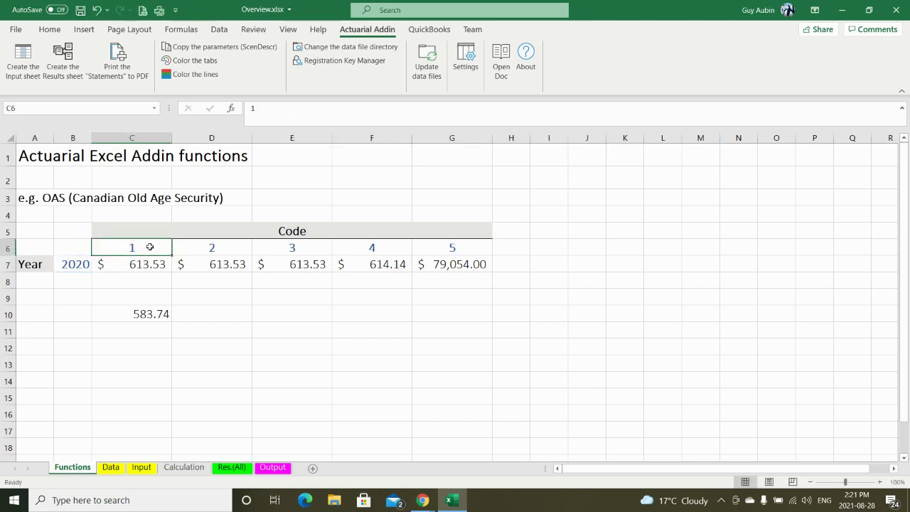
{"action": "left_click", "coordinate": [167, 291]}
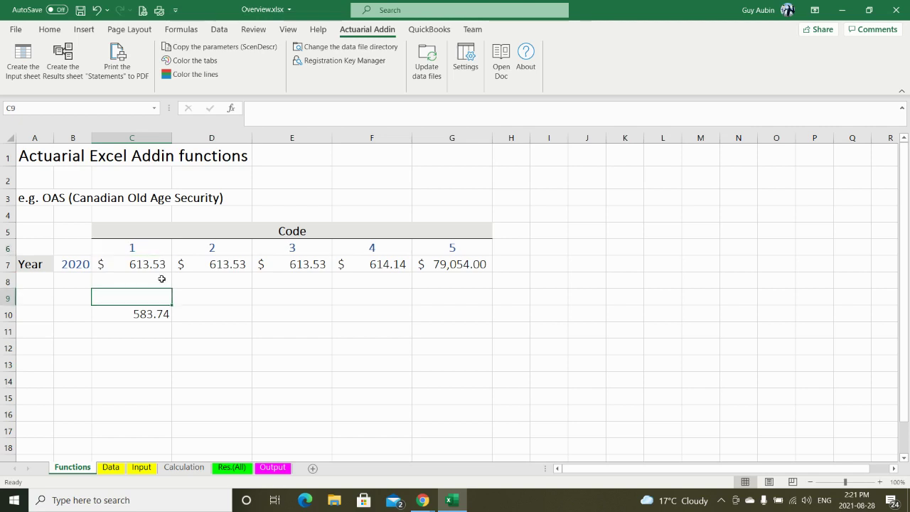
Fill the OAS formula from C7 across to G7 for codes 2 to 5, and check the copied formula in D7.
{"action": "left_click", "coordinate": [149, 263]}
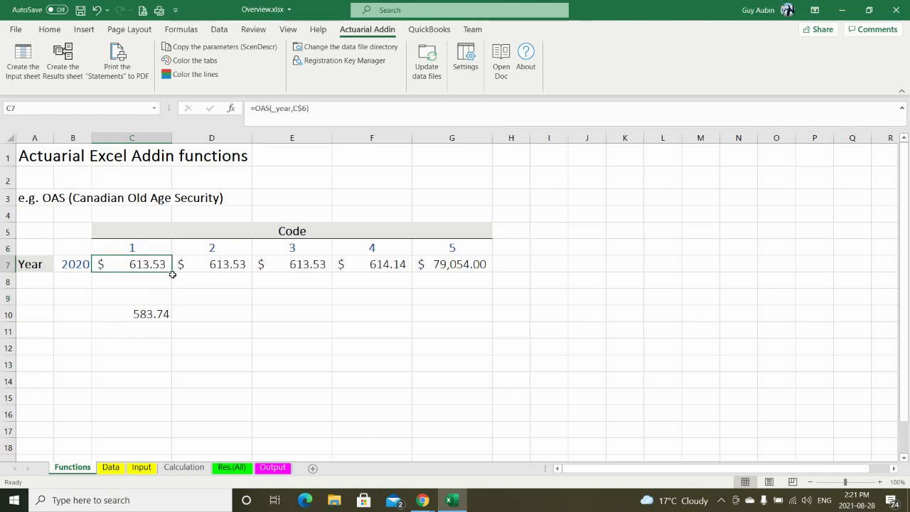
{"action": "left_click_drag", "start_coordinate": [171, 272], "coordinate": [466, 262]}
{"action": "left_click", "coordinate": [574, 308]}
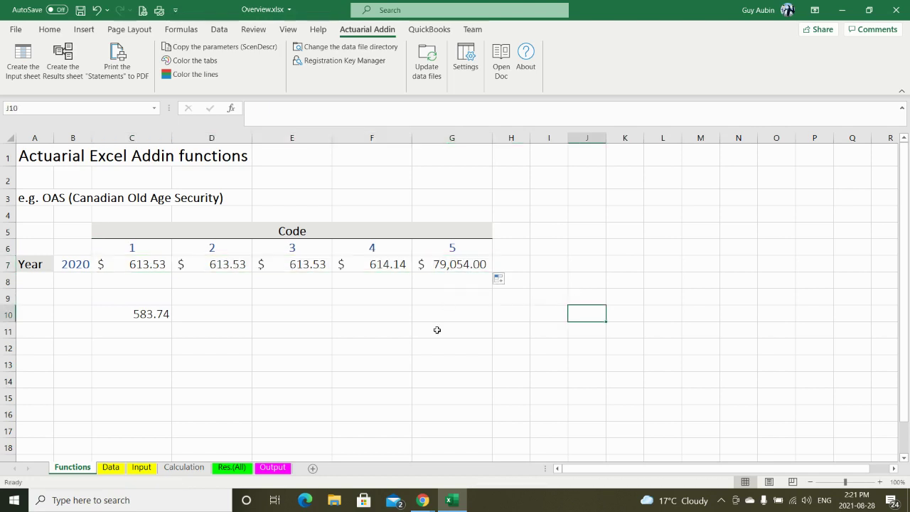
{"action": "left_click", "coordinate": [142, 260]}
{"action": "left_click", "coordinate": [213, 269]}
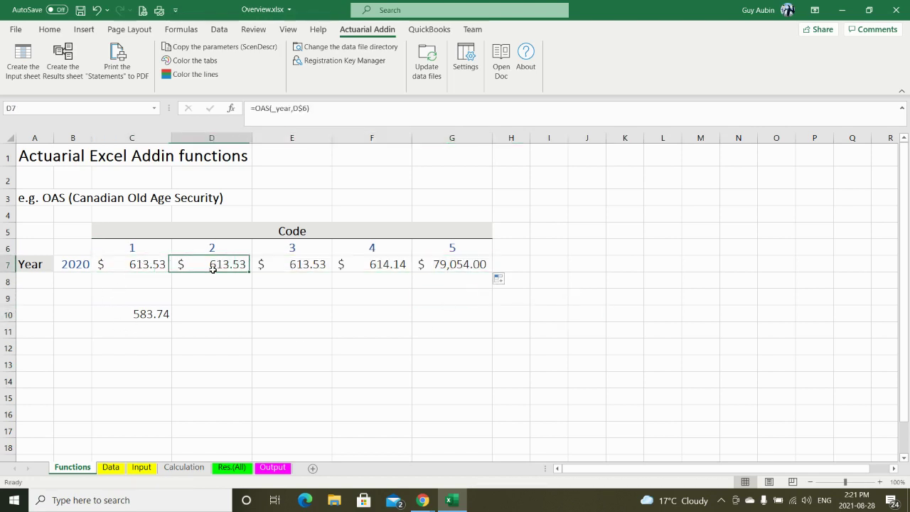
Set the Year in cell B7 to 2017.
{"action": "left_click", "coordinate": [72, 268]}
{"action": "type", "text": "2017"}
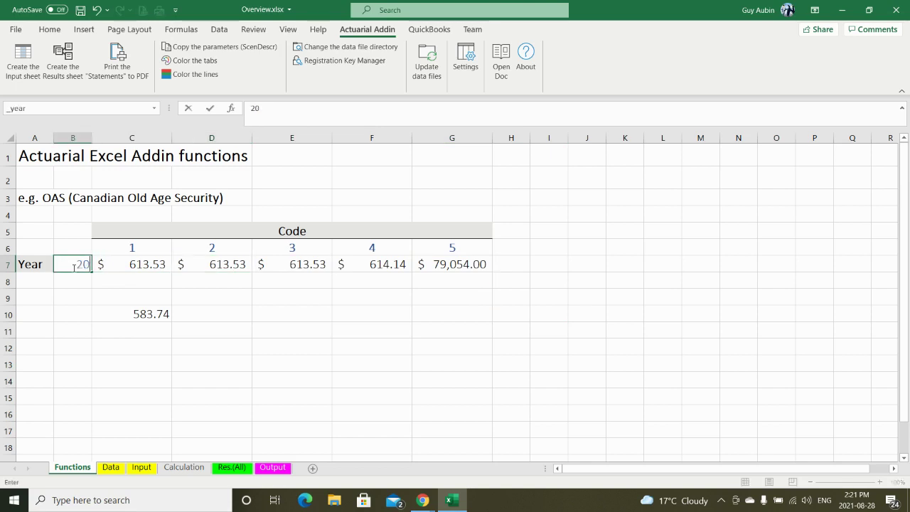
{"action": "key", "text": "Return"}
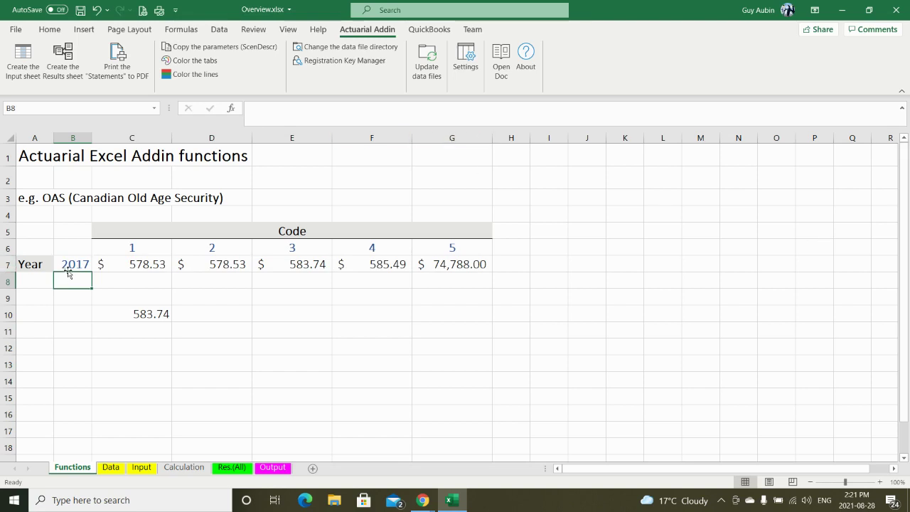
Set the Year in cell B7 to 2021 and inspect the OAS formula under code 4.
{"action": "left_click", "coordinate": [73, 263]}
{"action": "type", "text": "2021"}
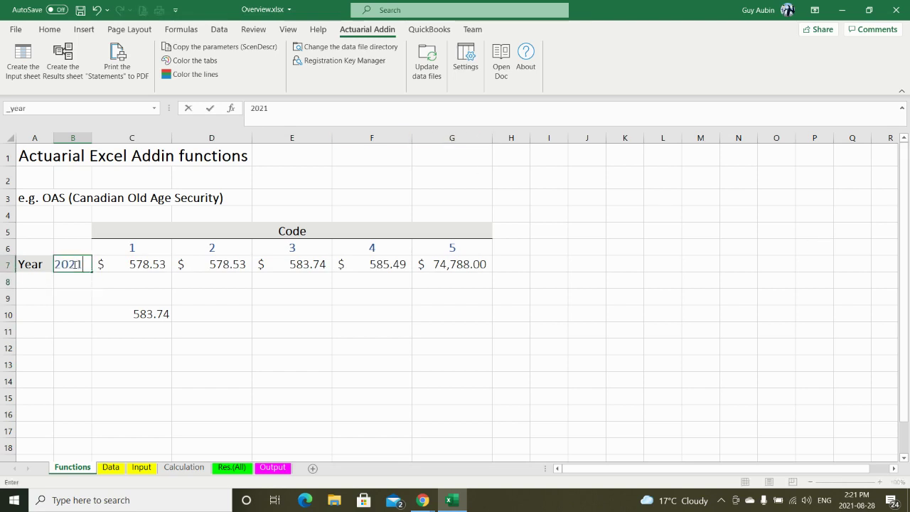
{"action": "key", "text": "Return"}
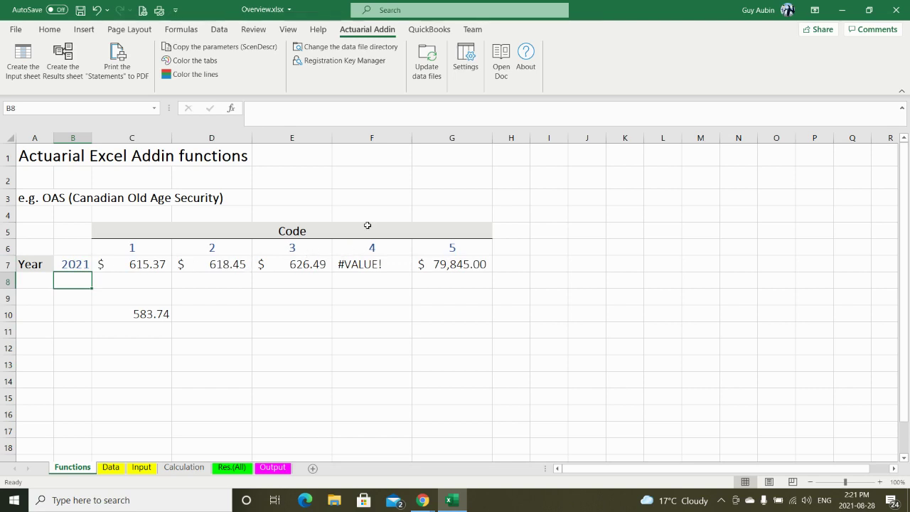
{"action": "left_click", "coordinate": [383, 264]}
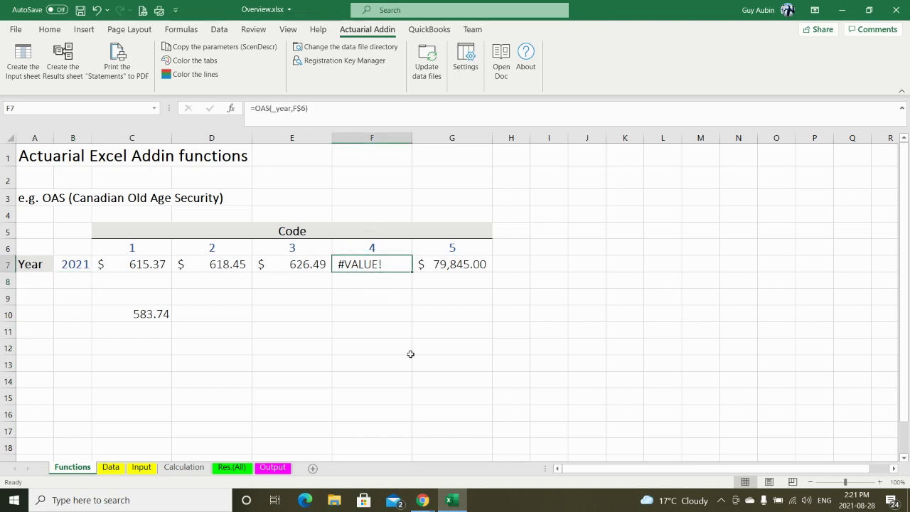